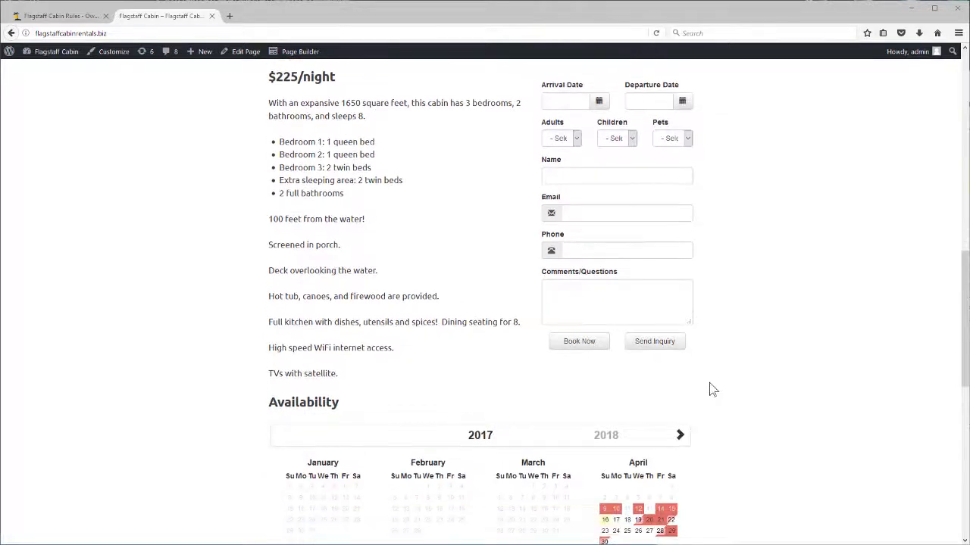
scroll(719, 388, down, 2)
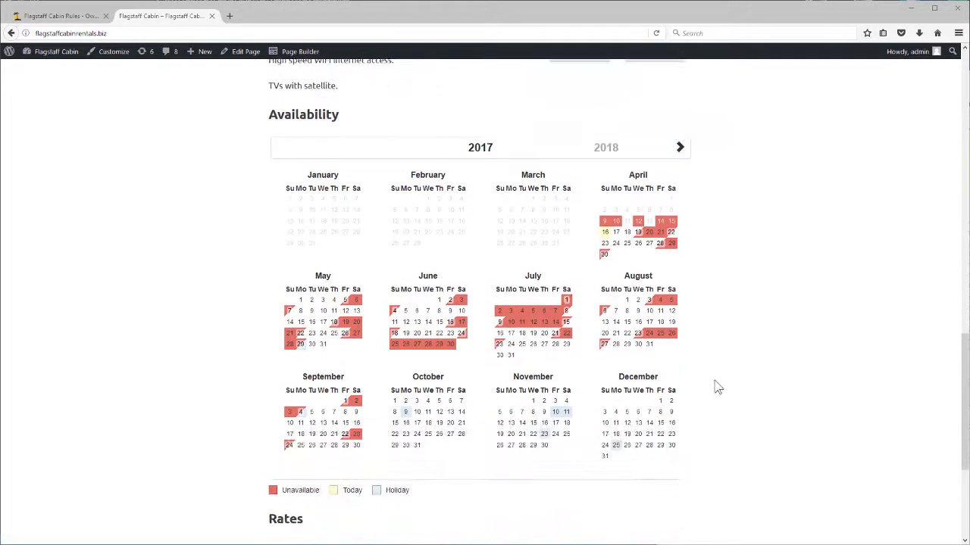
Step: Browse the cabin's availability calendar, viewing 2018 and then returning to 2017
click(682, 148)
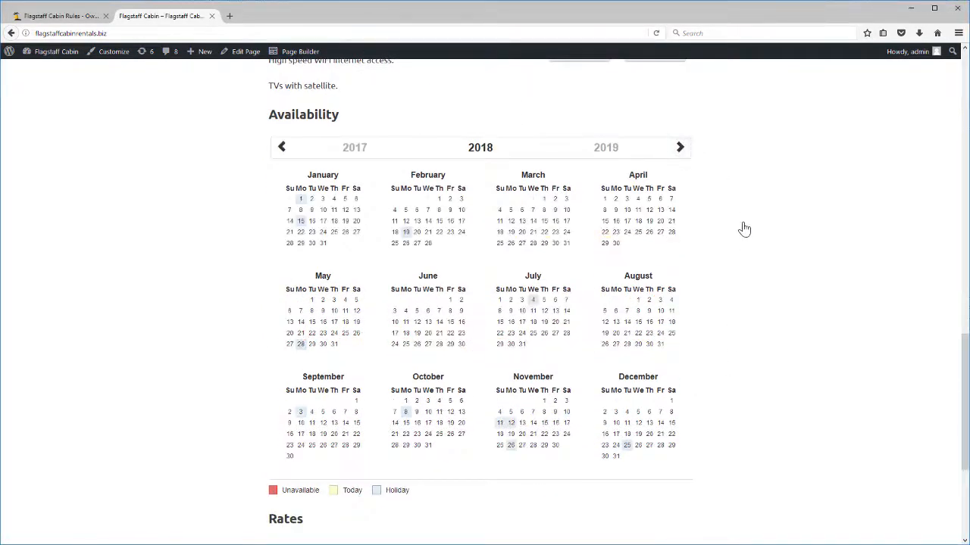
click(281, 150)
scroll(703, 365, down, 5)
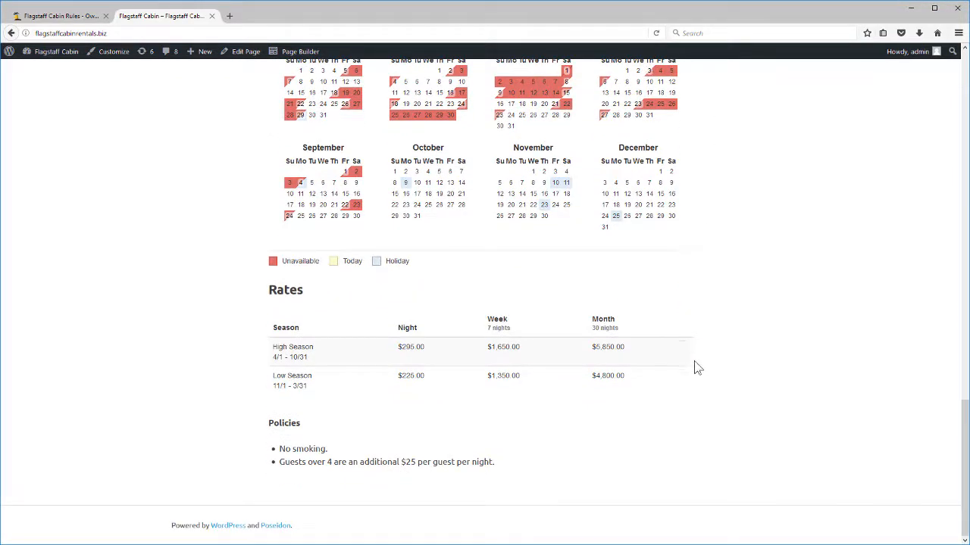
scroll(682, 356, up, 10)
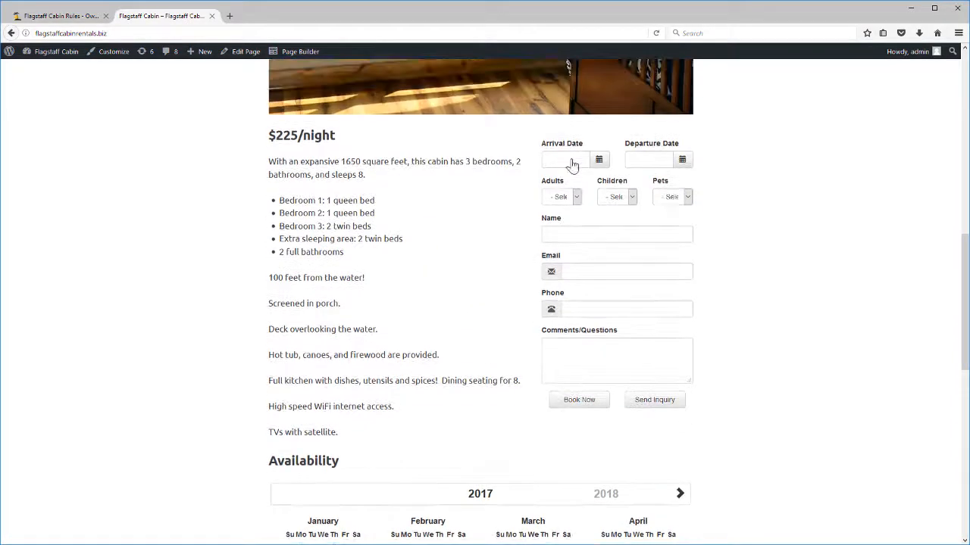
Step: Choose arrival 6/7/2017, departure 6/10/2017 and 3 adults in the booking form
click(598, 159)
click(643, 183)
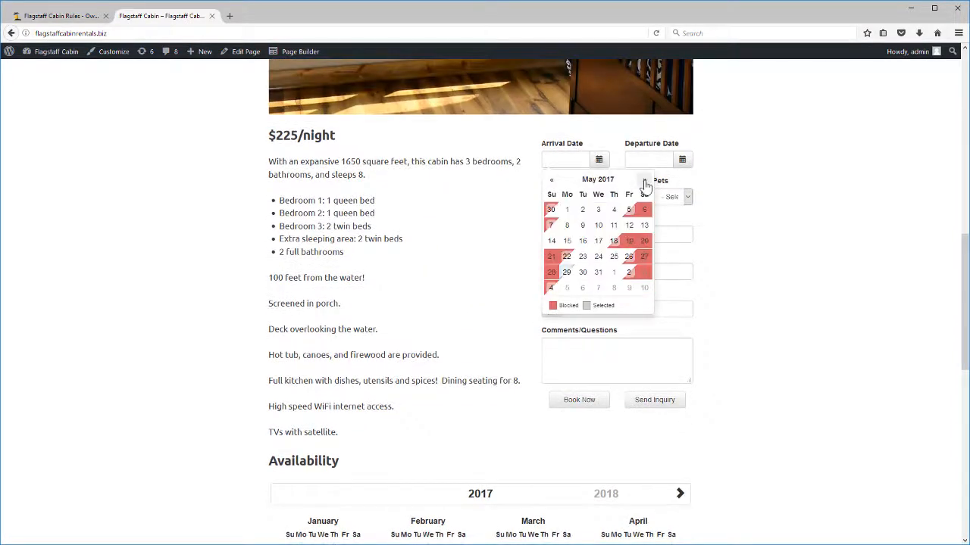
click(596, 290)
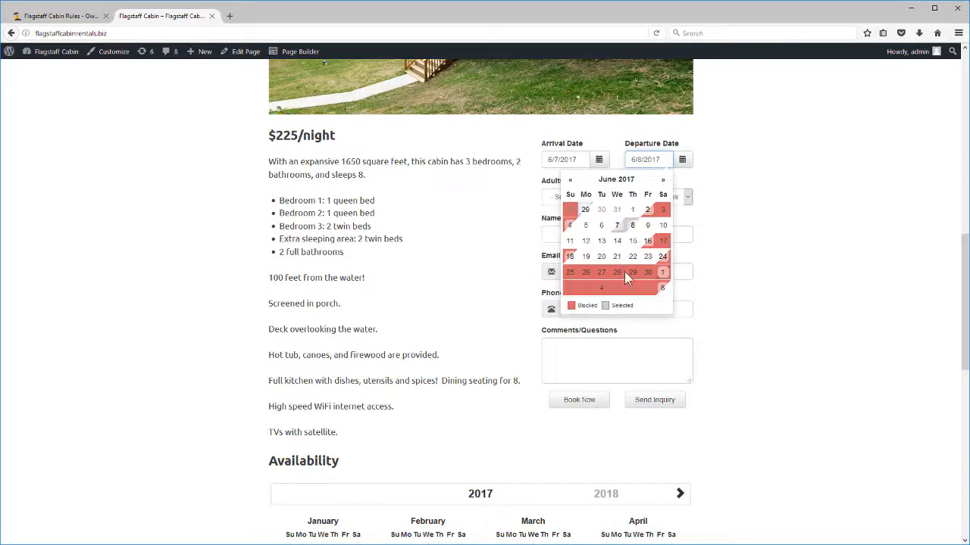
click(663, 225)
click(575, 197)
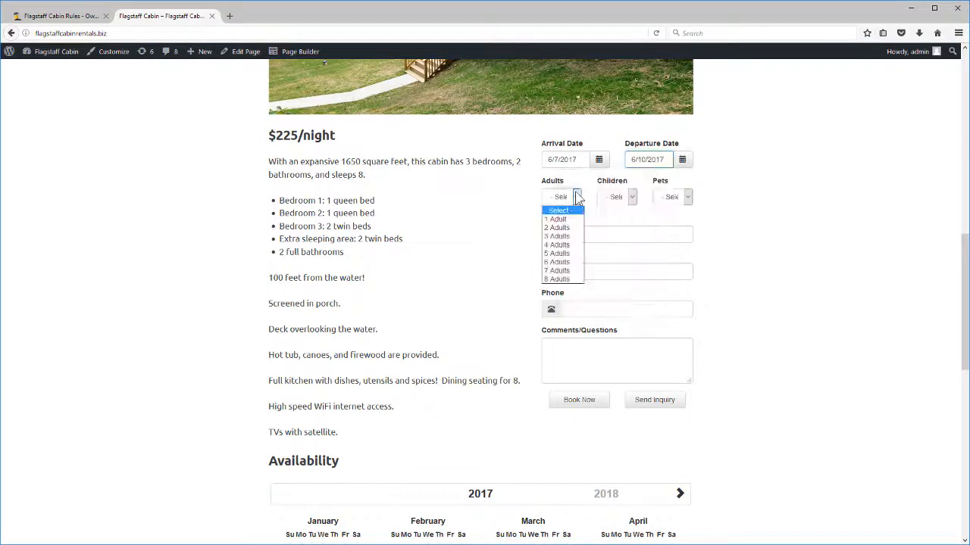
click(559, 238)
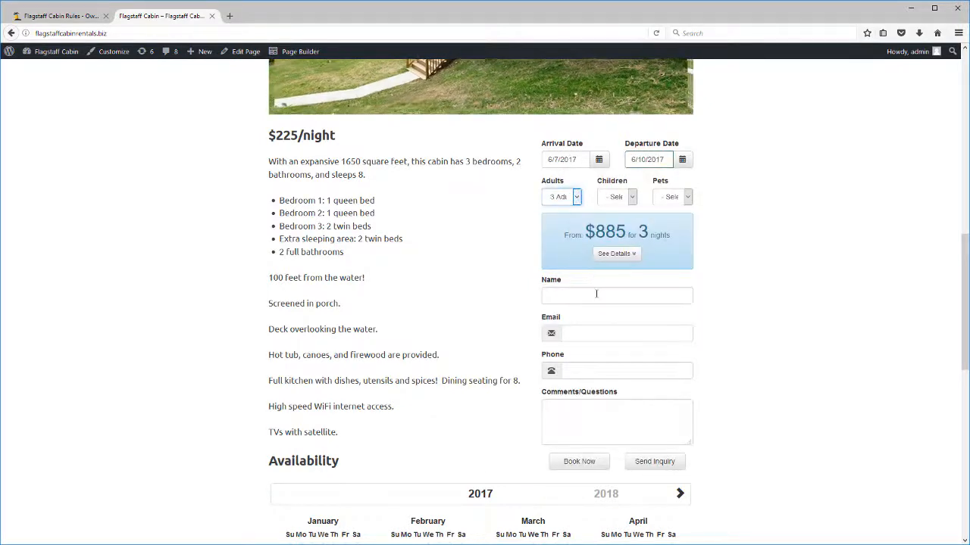
Step: Fill in the guest's name and e-mail address, then submit the booking with Book Now
click(602, 292)
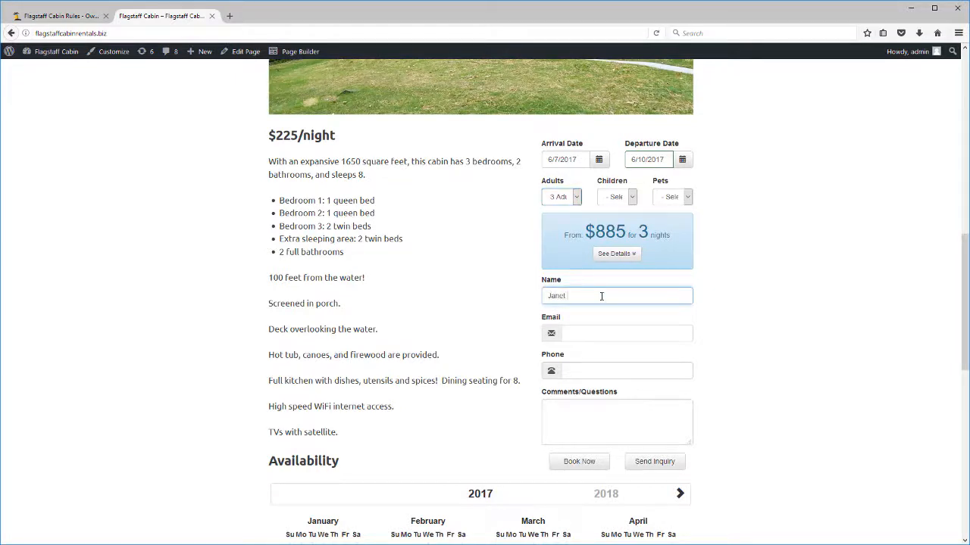
key(Tab)
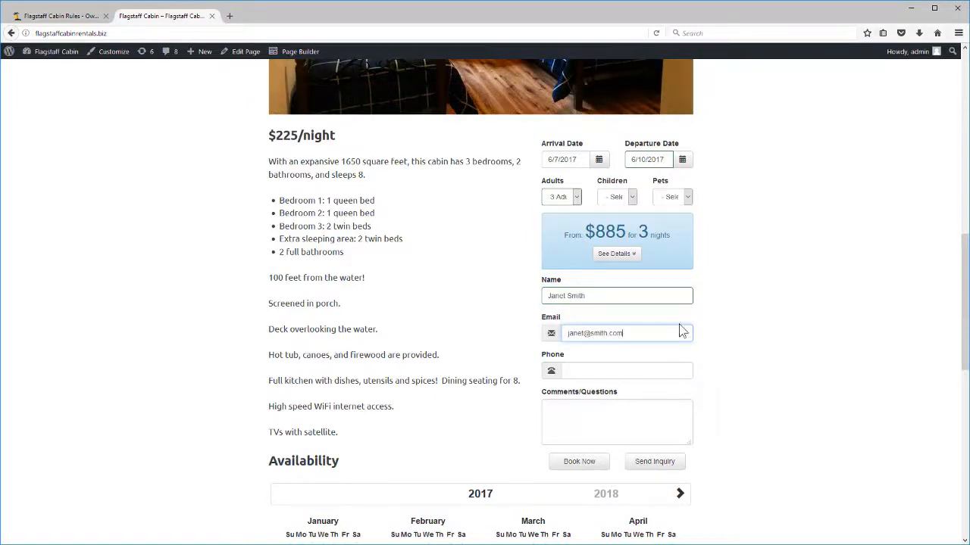
click(577, 461)
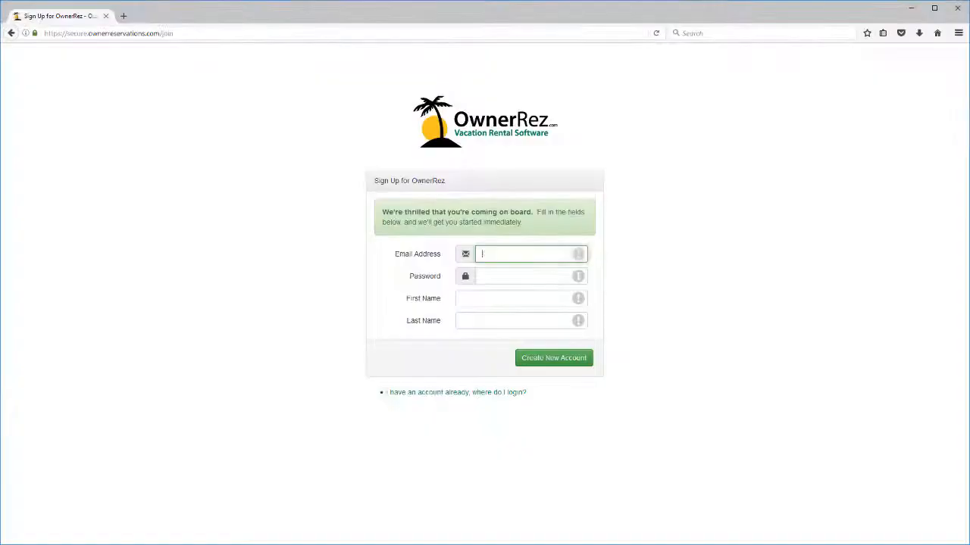
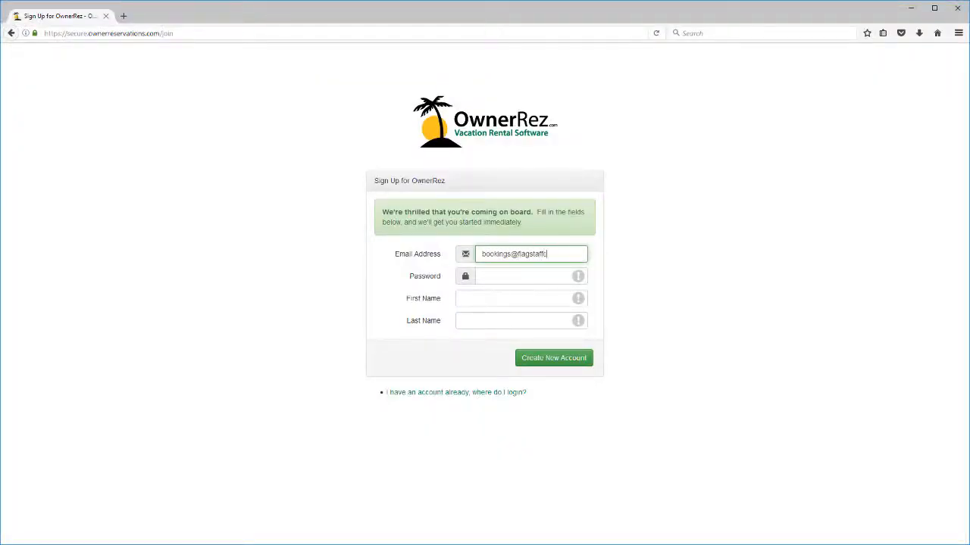
Step: Fill in the sign-up form with the bookings e-mail, an account password, and the owner's first and last name
key(Tab)
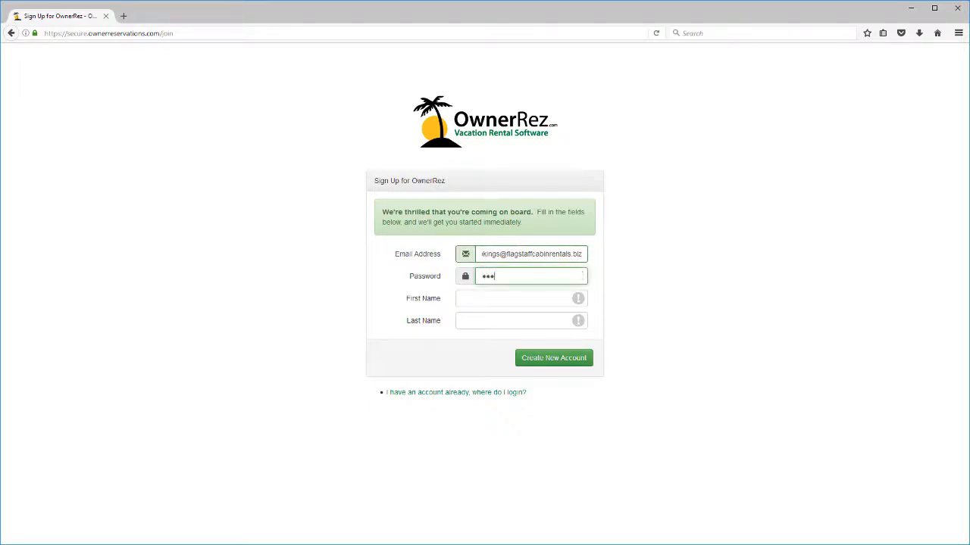
key(Tab)
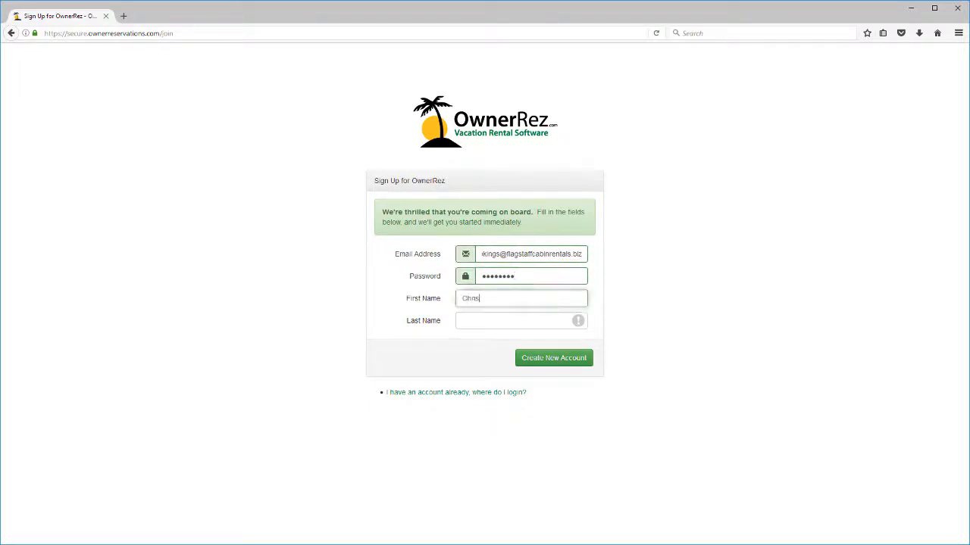
key(Tab)
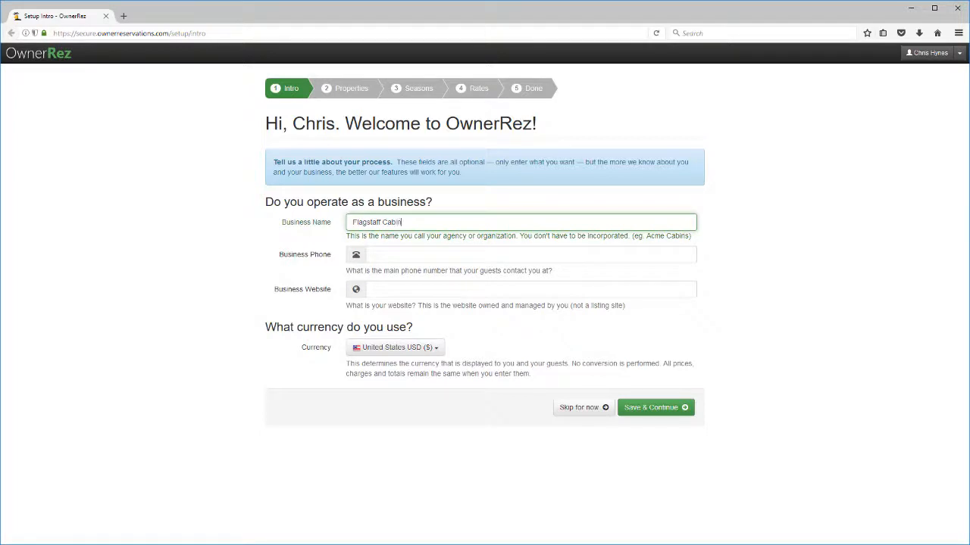
key(Tab)
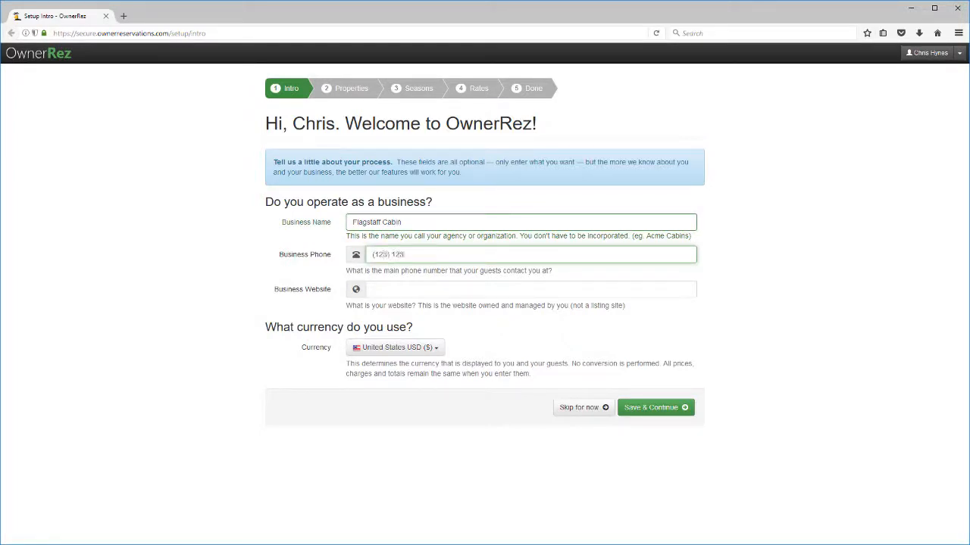
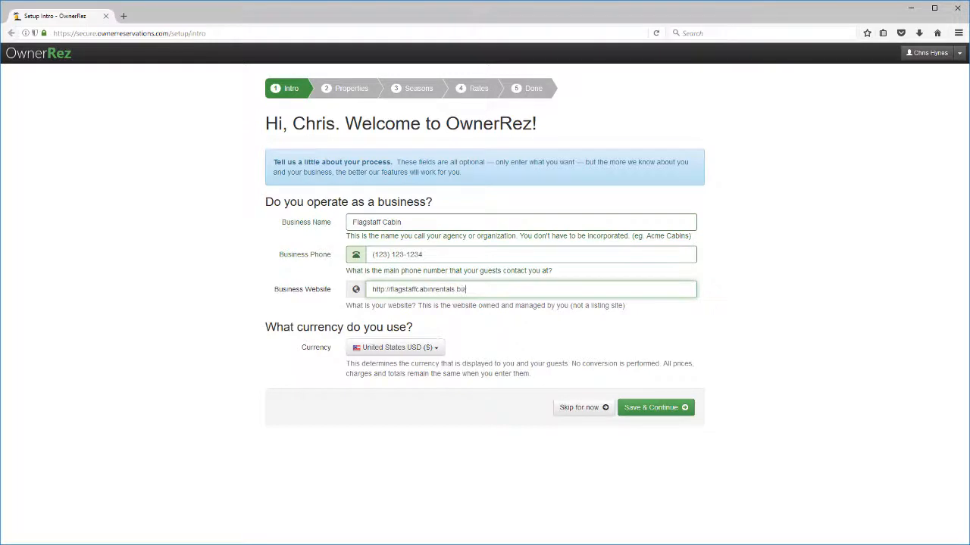
click(659, 414)
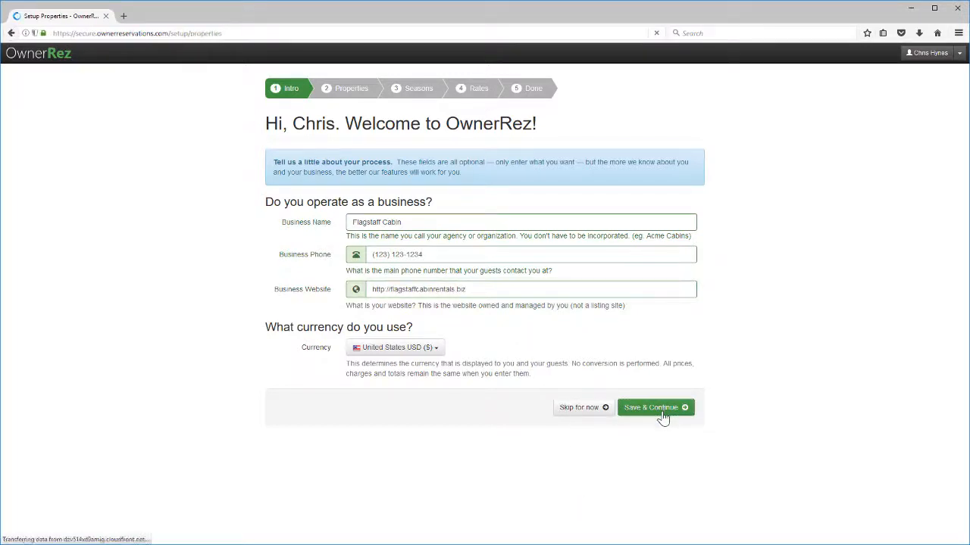
Step: Save the new Flagstaff Cabin property and select the 'I use just two seasons' option
click(653, 307)
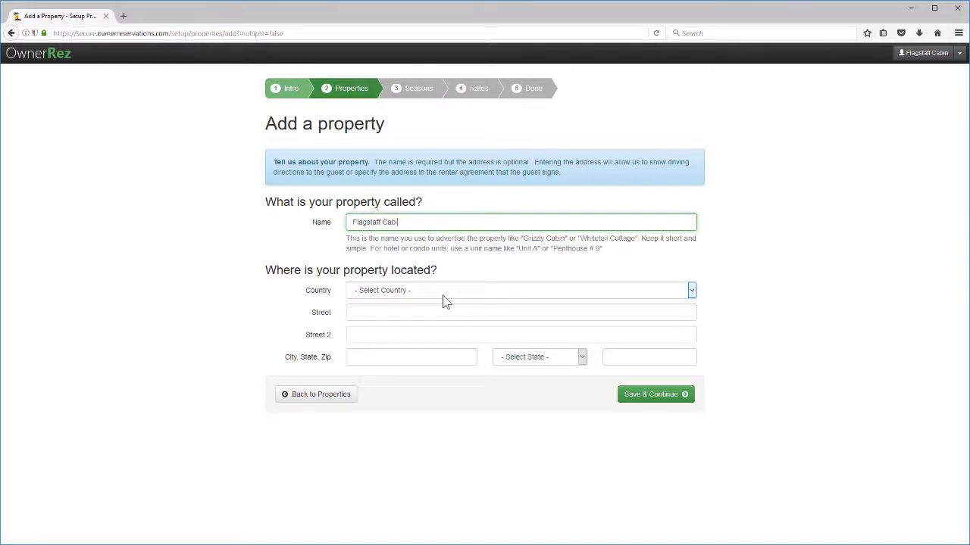
click(651, 397)
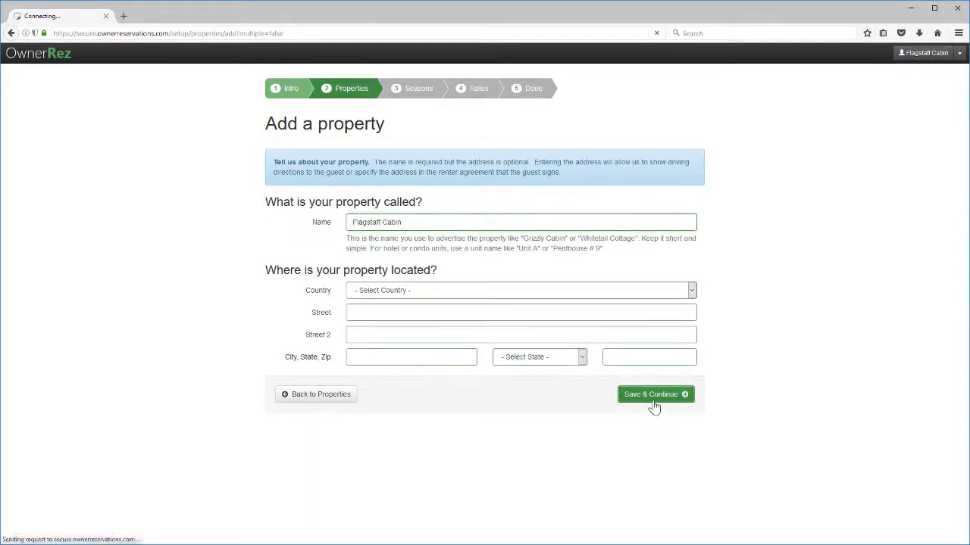
click(668, 335)
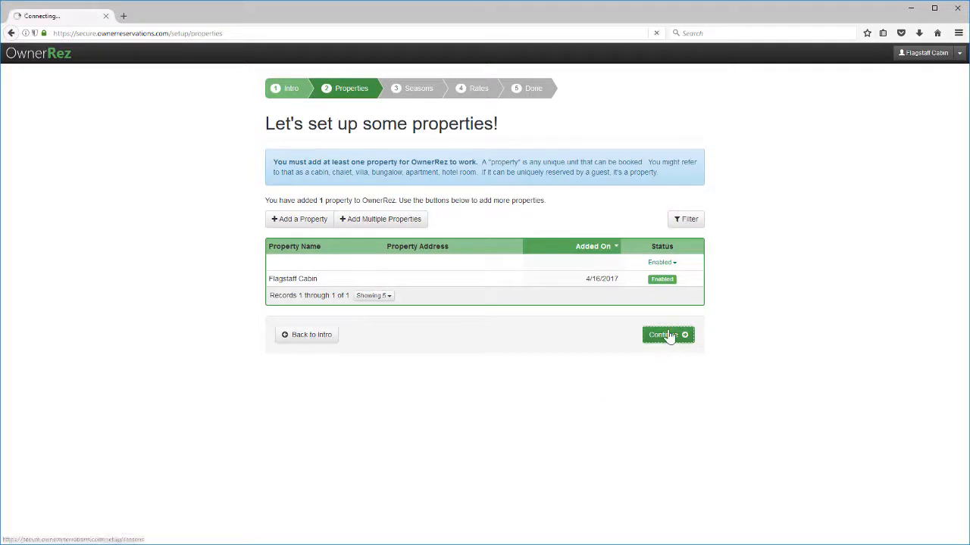
click(429, 237)
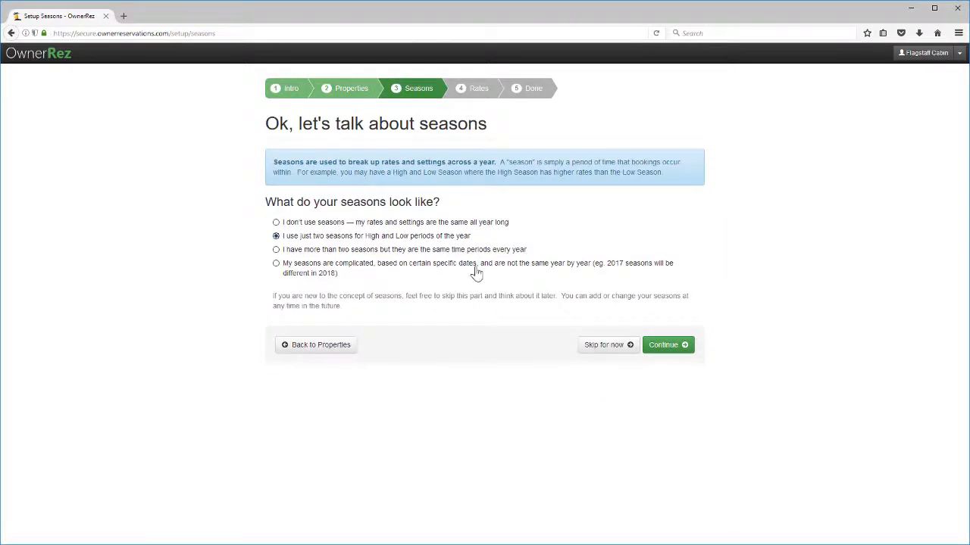
Step: Set the High Season to run from April 1 to October 31
click(665, 351)
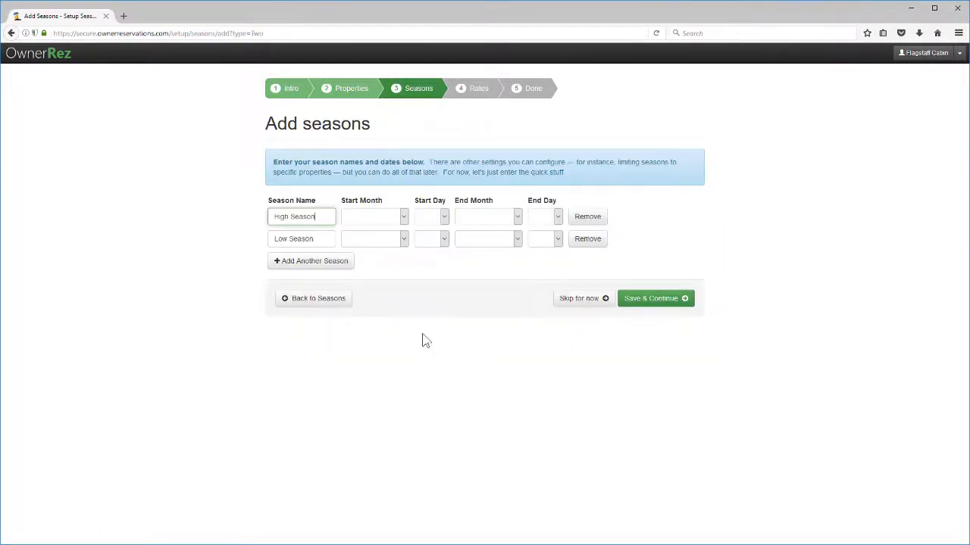
click(372, 219)
click(378, 264)
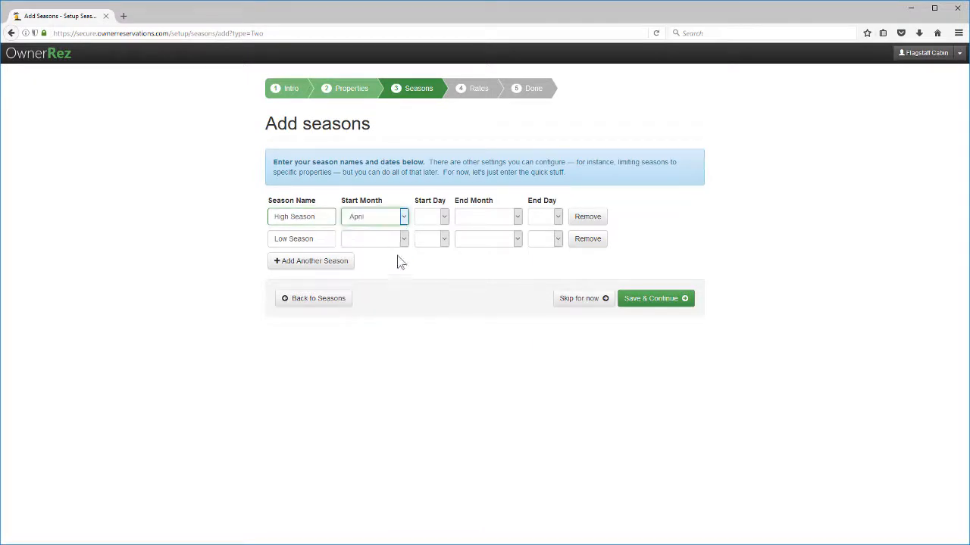
click(444, 218)
click(434, 237)
click(488, 217)
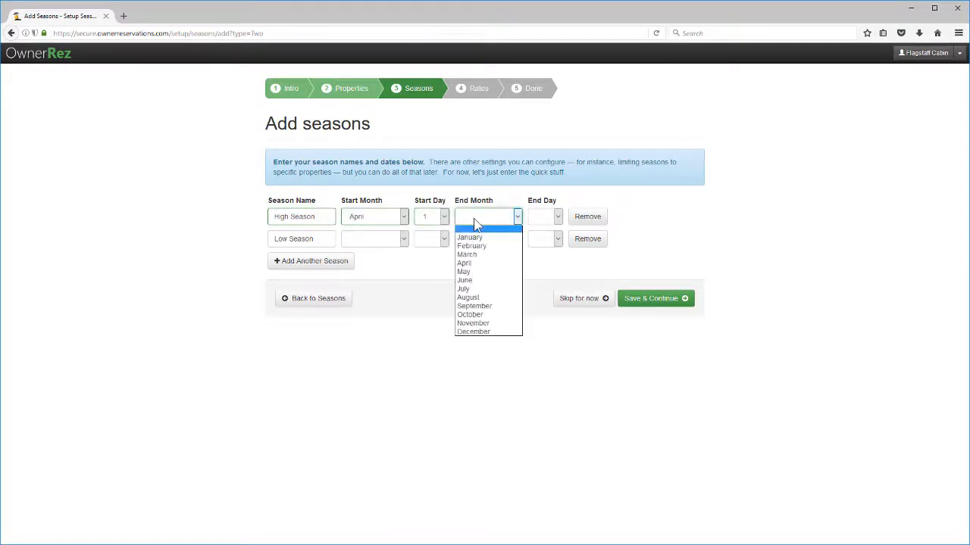
click(490, 325)
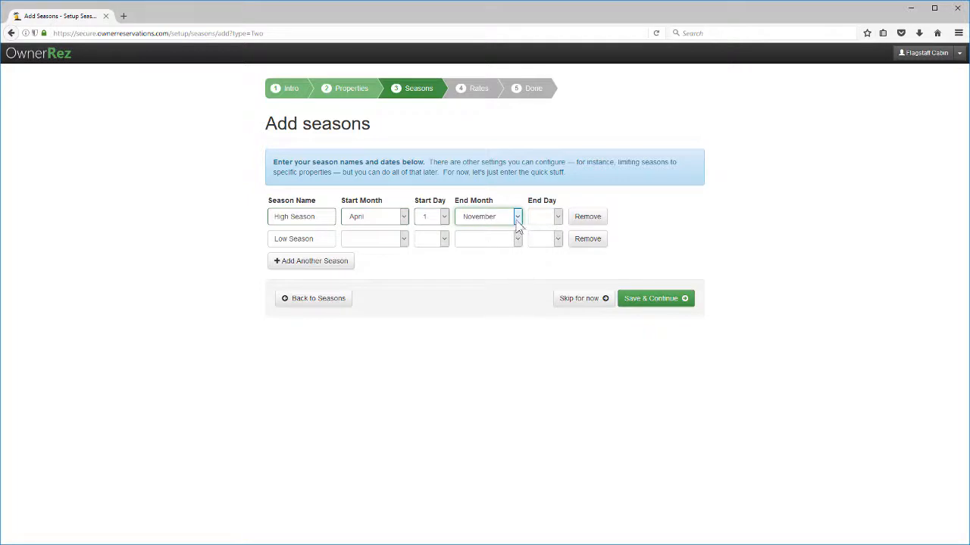
click(516, 218)
click(503, 317)
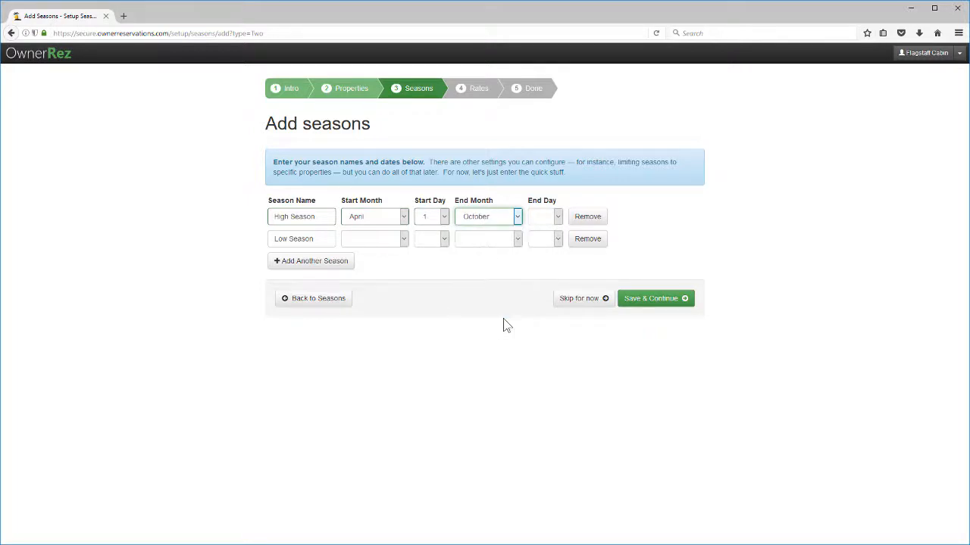
click(557, 217)
scroll(535, 364, down, 4)
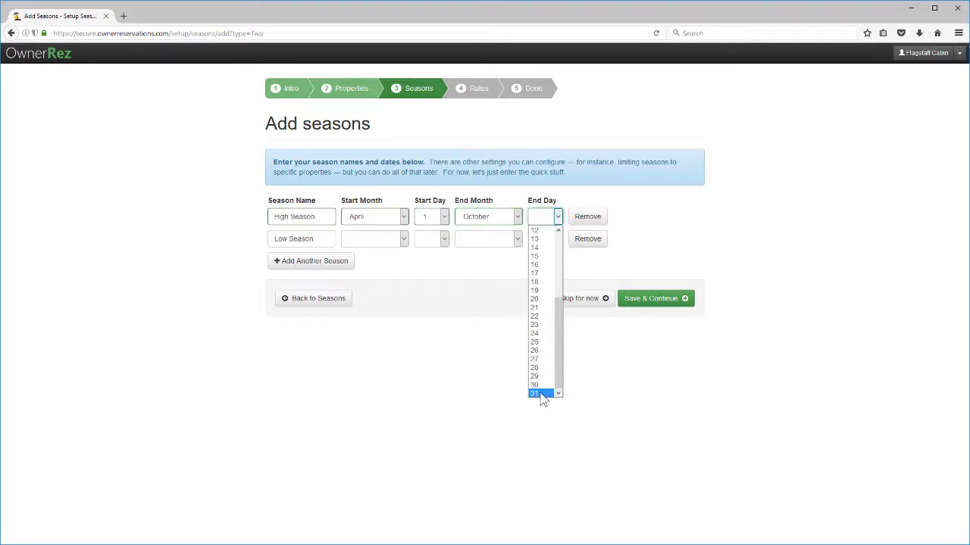
click(535, 394)
Step: Set the Low Season to November 1 through March 31 and save both seasons
click(398, 239)
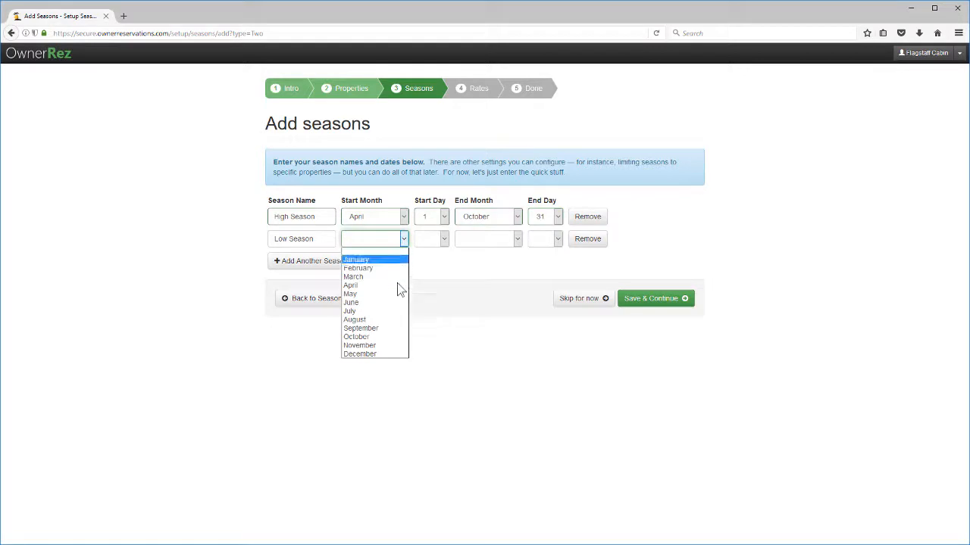
click(388, 345)
click(427, 239)
click(428, 259)
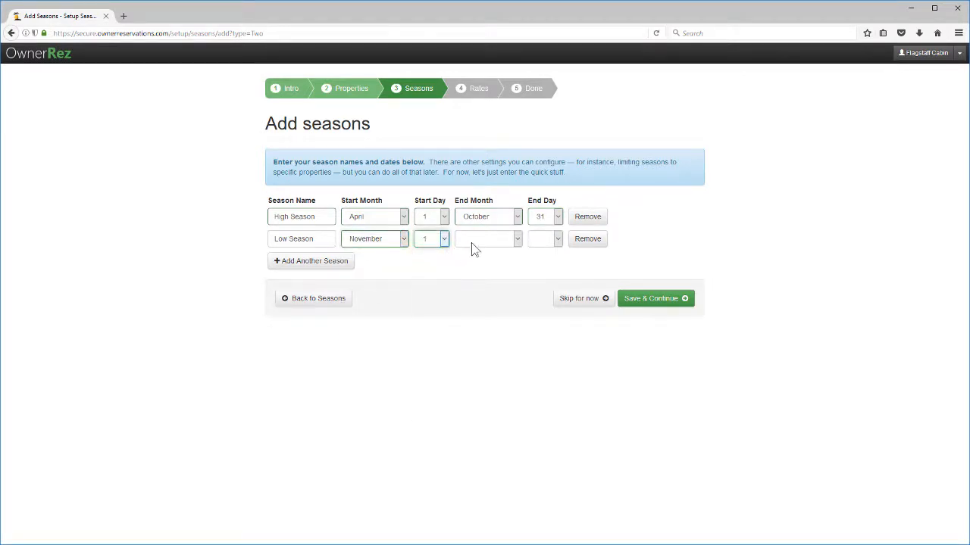
click(485, 239)
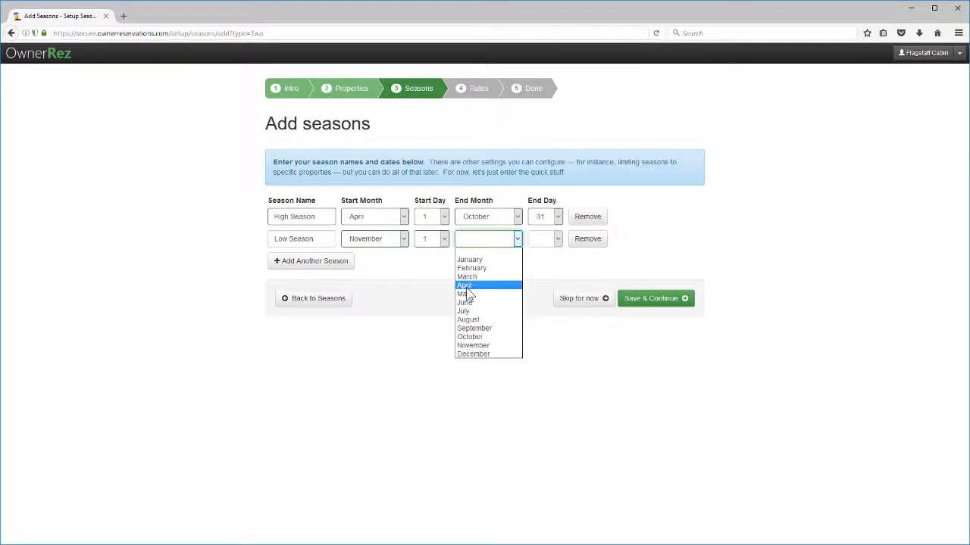
click(468, 276)
click(542, 238)
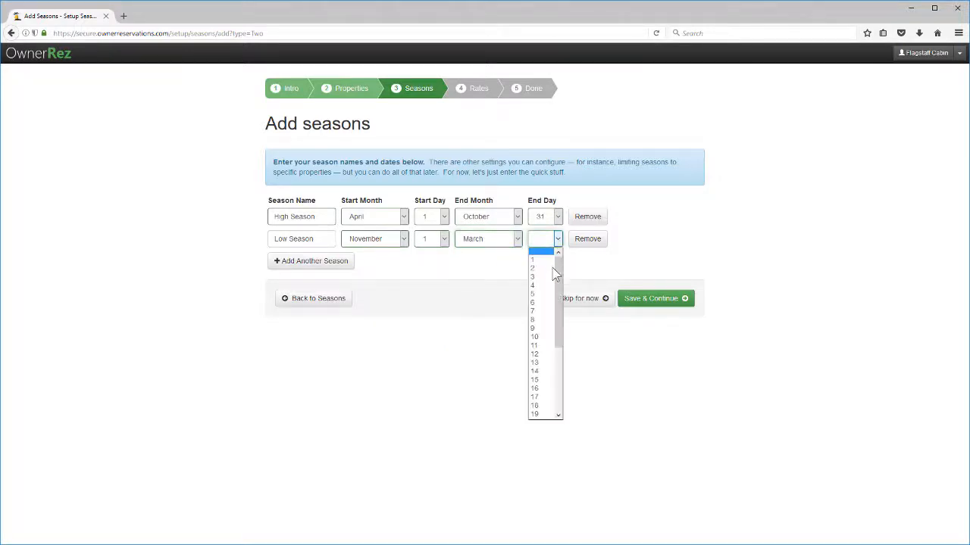
scroll(546, 394, down, 4)
click(544, 415)
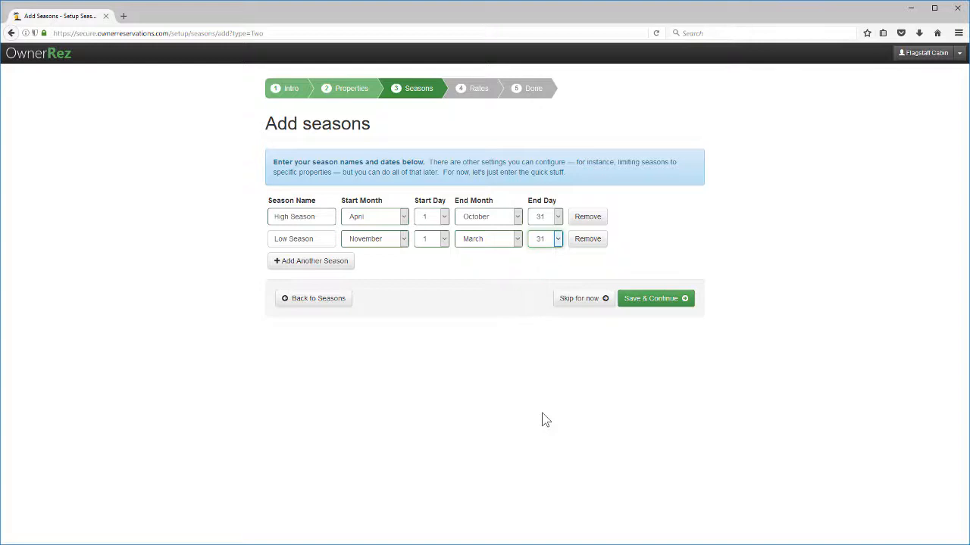
click(665, 300)
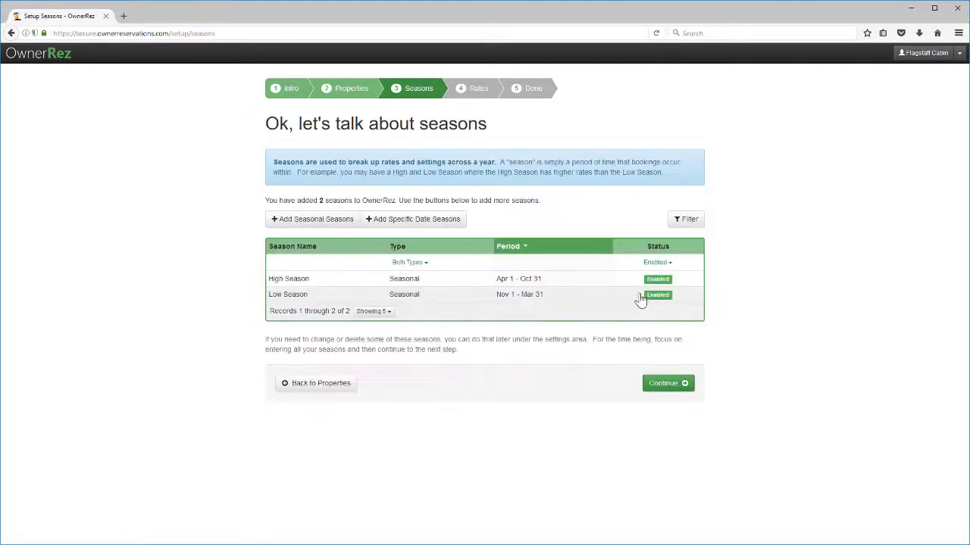
Step: Enter High Season rates $295/$1650/$5850 and Low Season $225/$1350/$4800 per night/week/month, then save
click(662, 386)
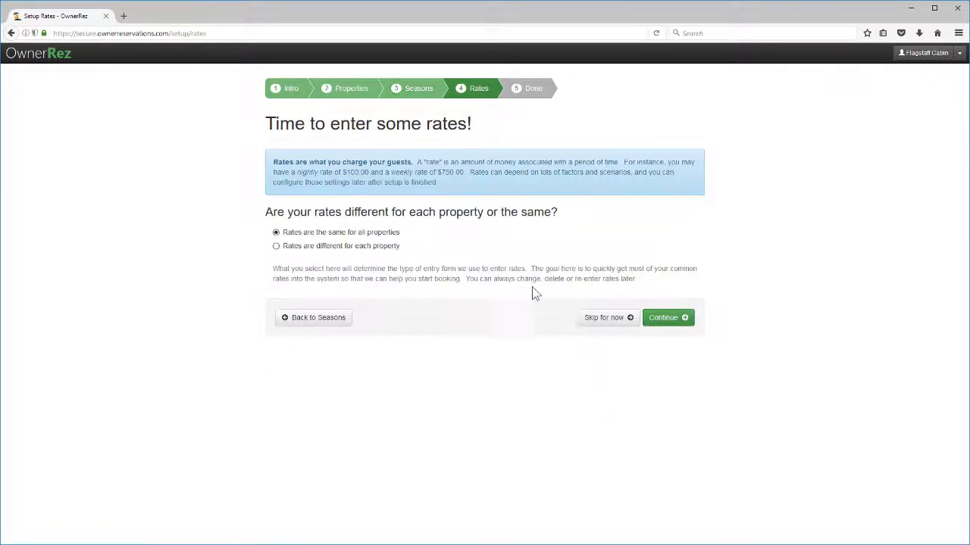
click(662, 318)
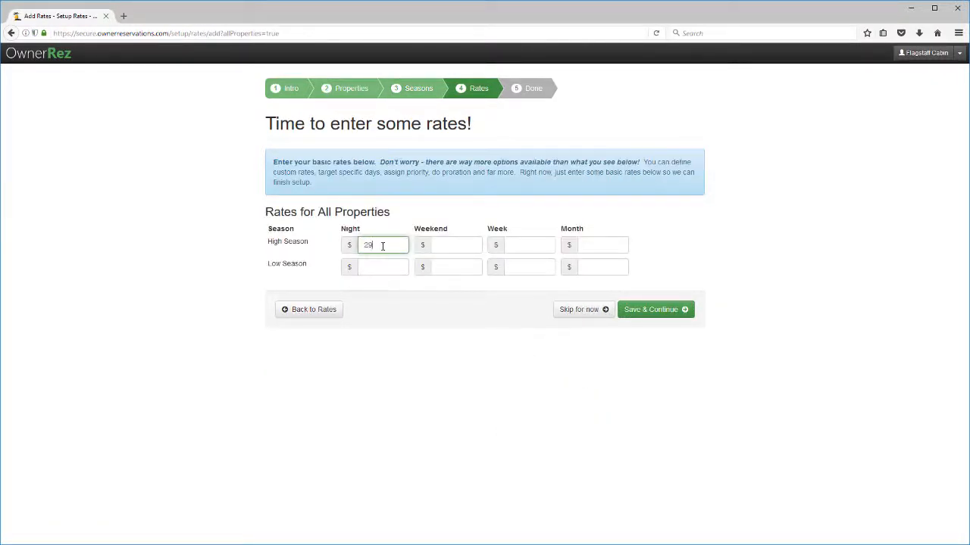
key(Tab)
key(Tab)
text(1)
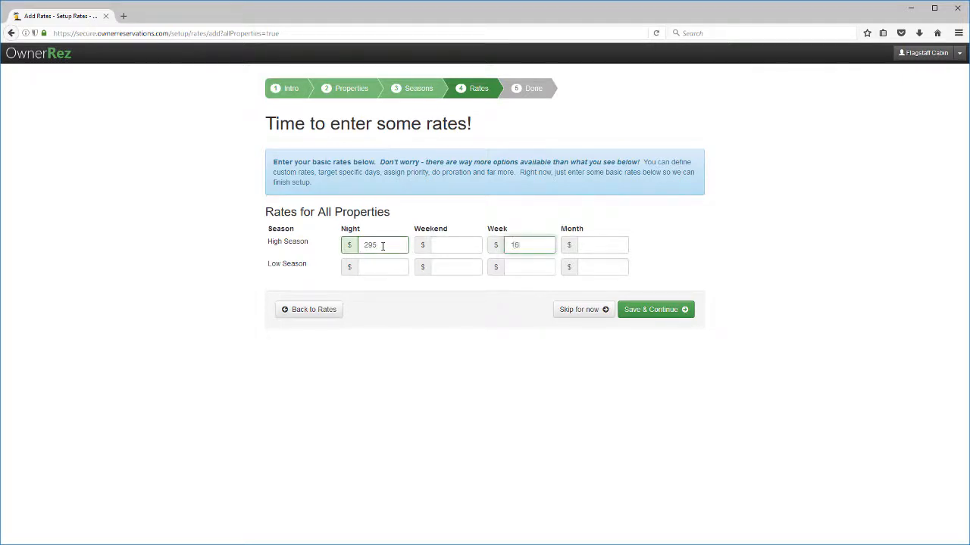
key(Tab)
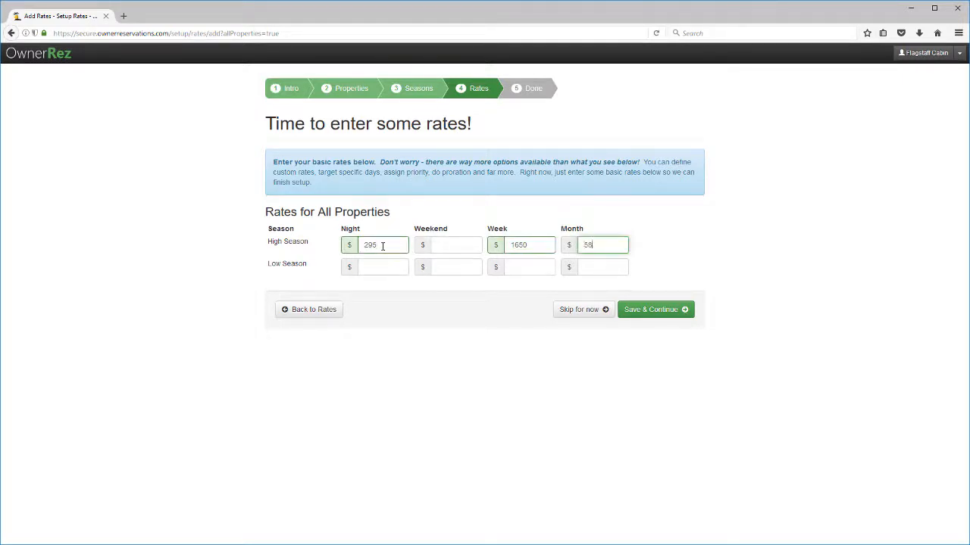
key(Tab)
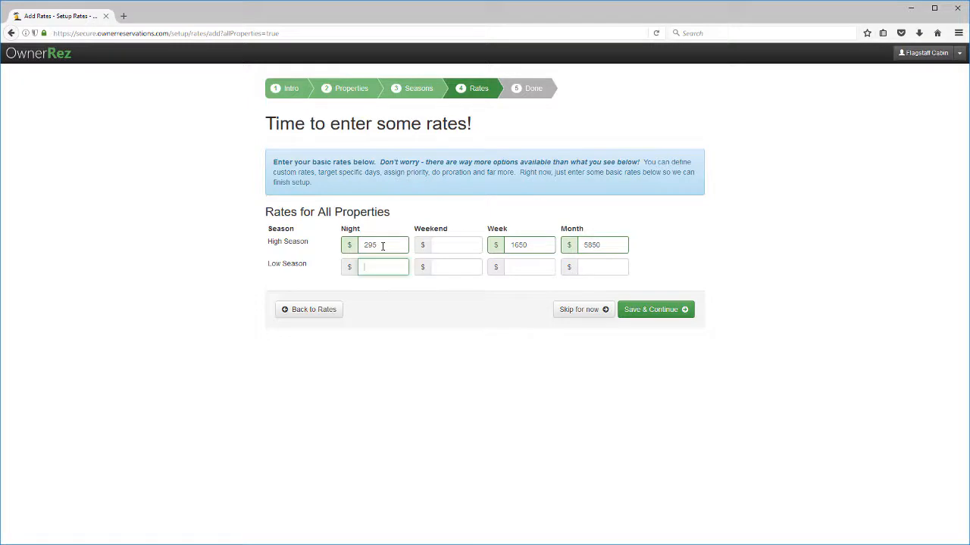
key(Tab)
key(Tab)
text(1)
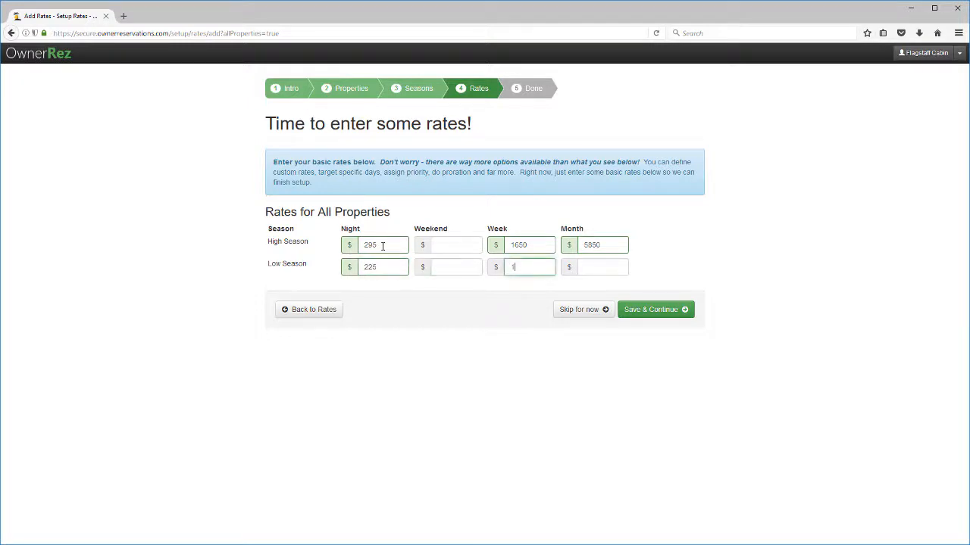
text(350)
key(Tab)
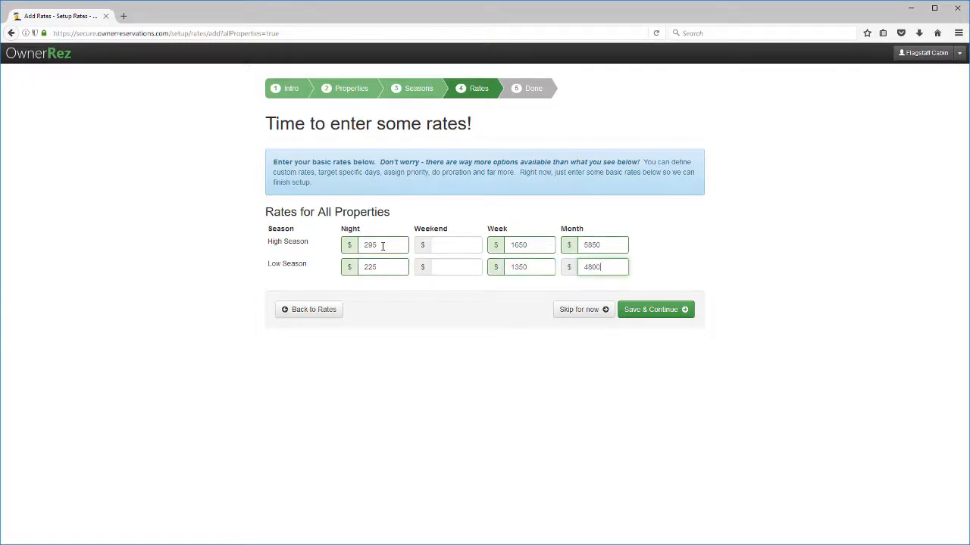
click(656, 309)
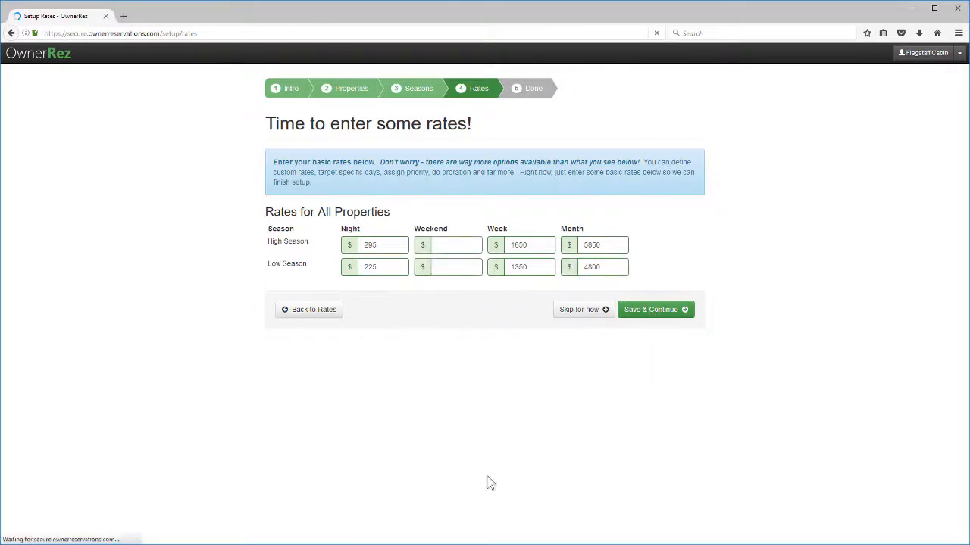
click(641, 440)
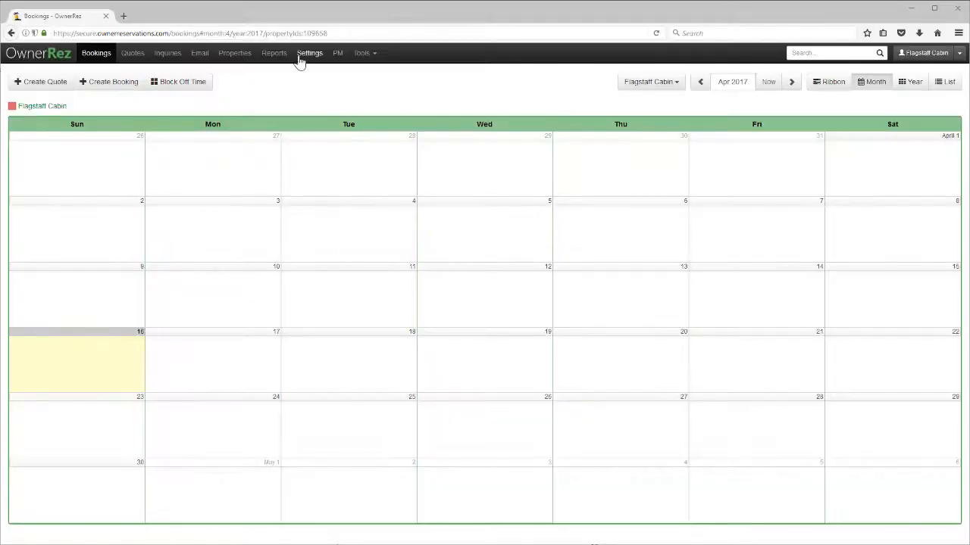
Step: Create and save a Booking/Inquiry widget under Settings > Widgets, then review its embed code
click(303, 55)
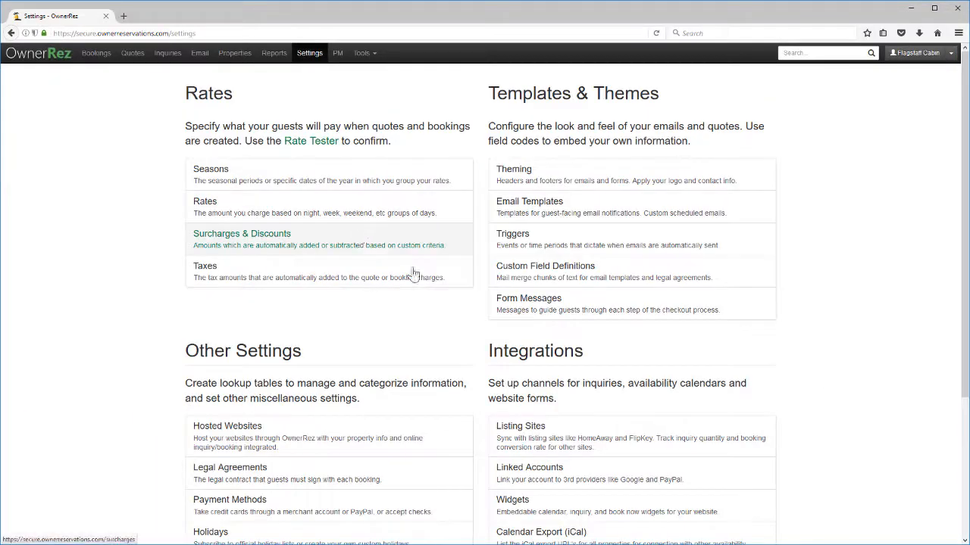
scroll(559, 511, down, 2)
click(545, 445)
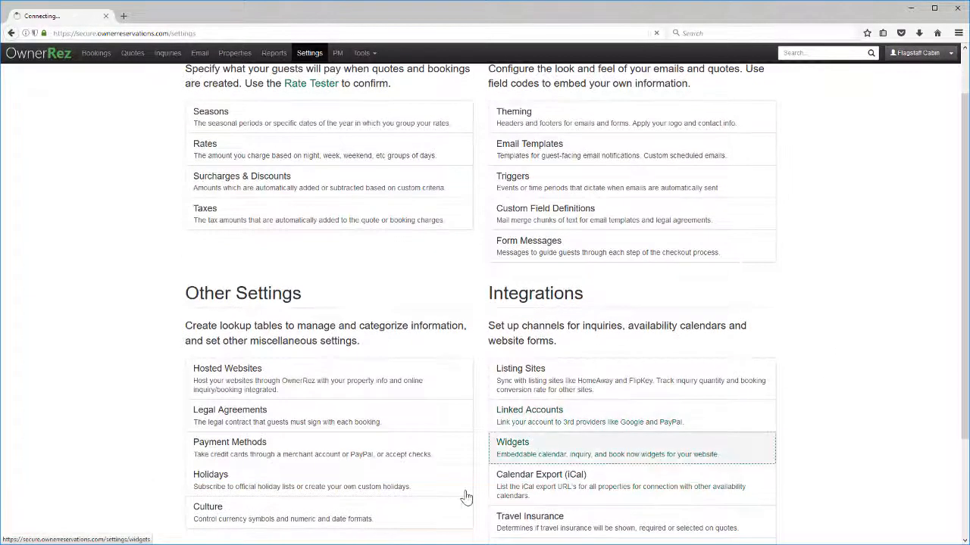
click(286, 227)
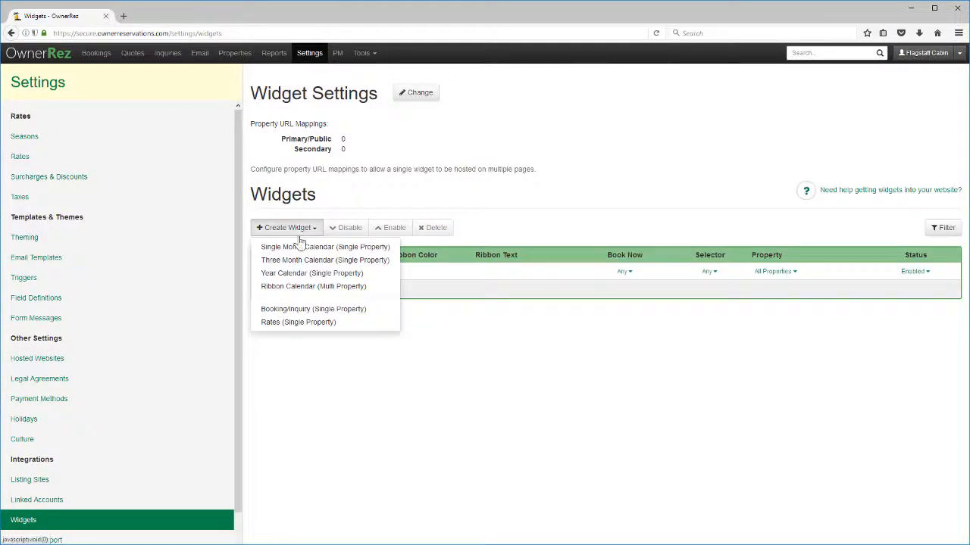
click(317, 308)
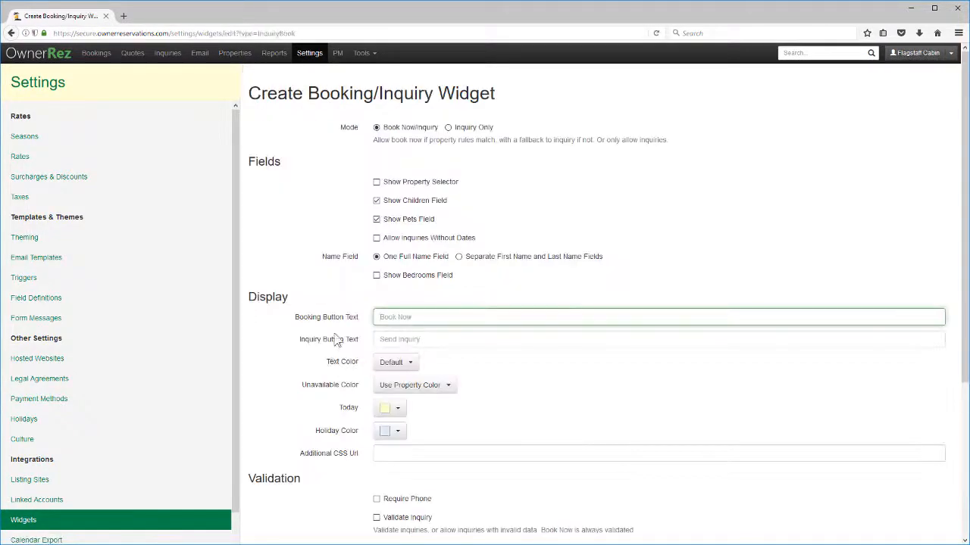
scroll(336, 341, down, 3)
click(288, 514)
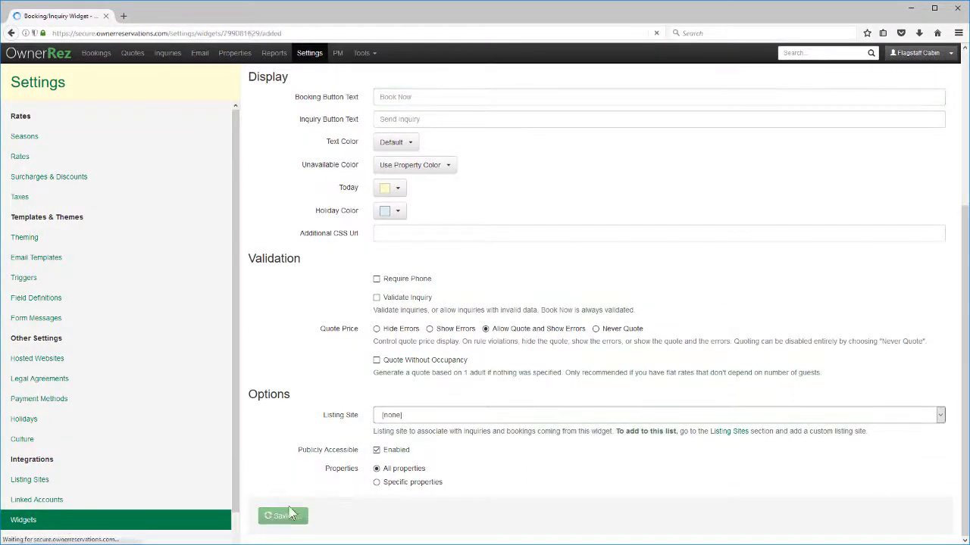
scroll(419, 375, down, 4)
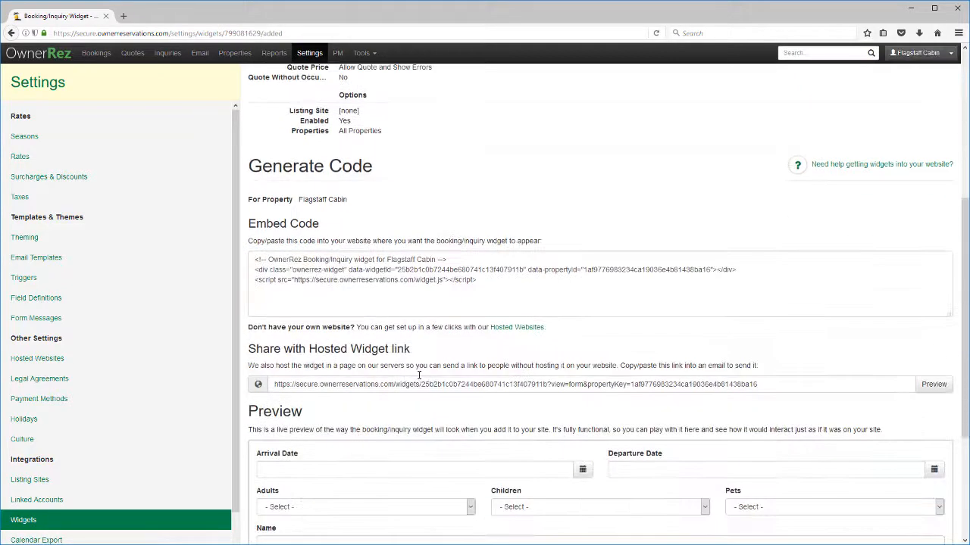
scroll(420, 379, down, 3)
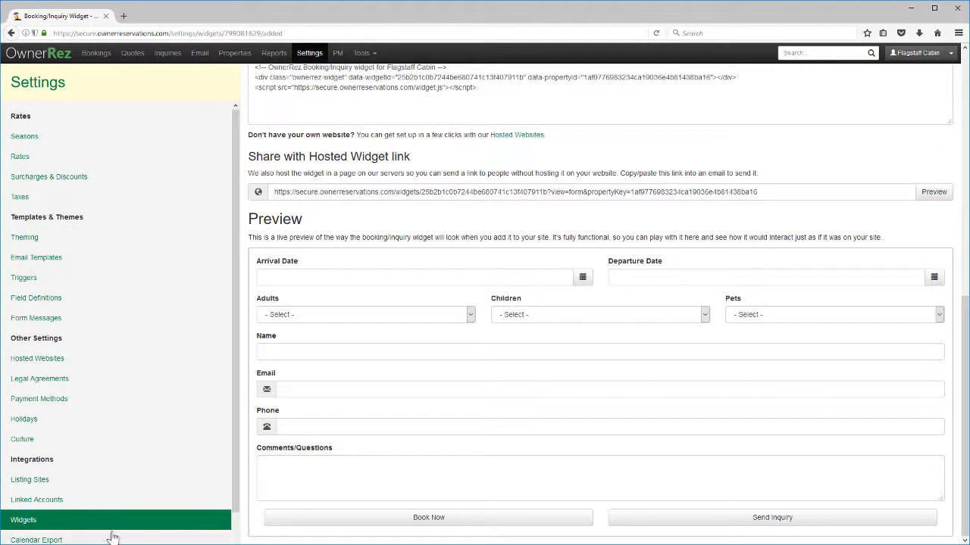
click(104, 522)
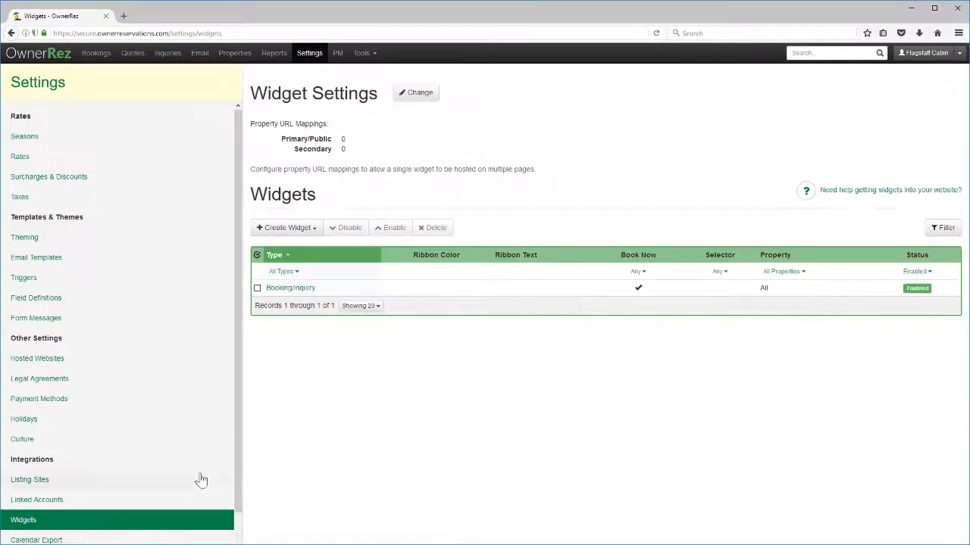
Step: Create and save a Year Calendar widget
click(270, 233)
click(297, 273)
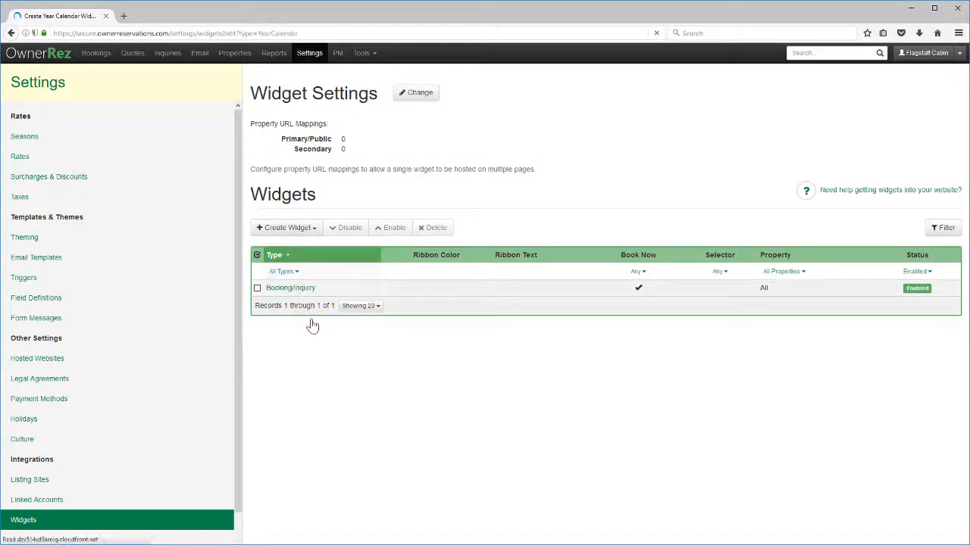
click(276, 333)
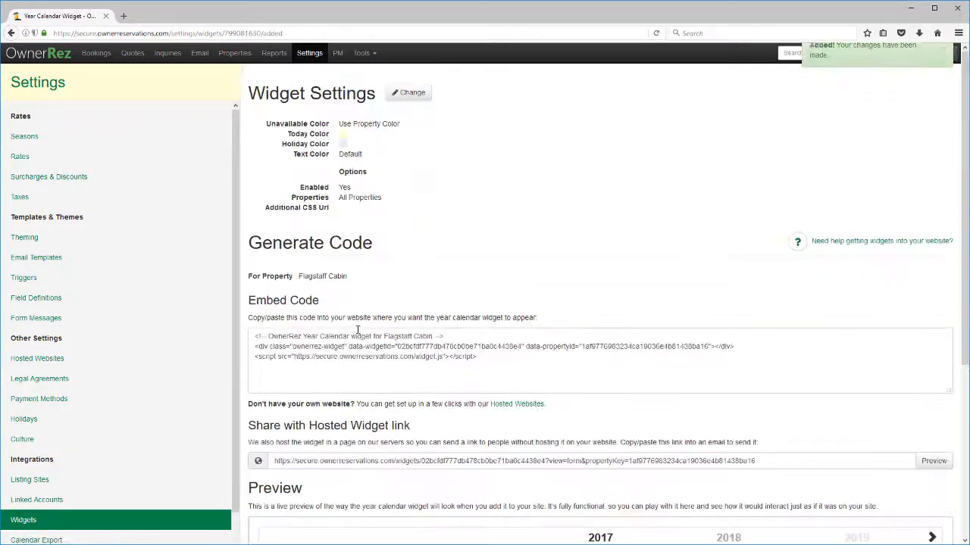
scroll(360, 327, down, 3)
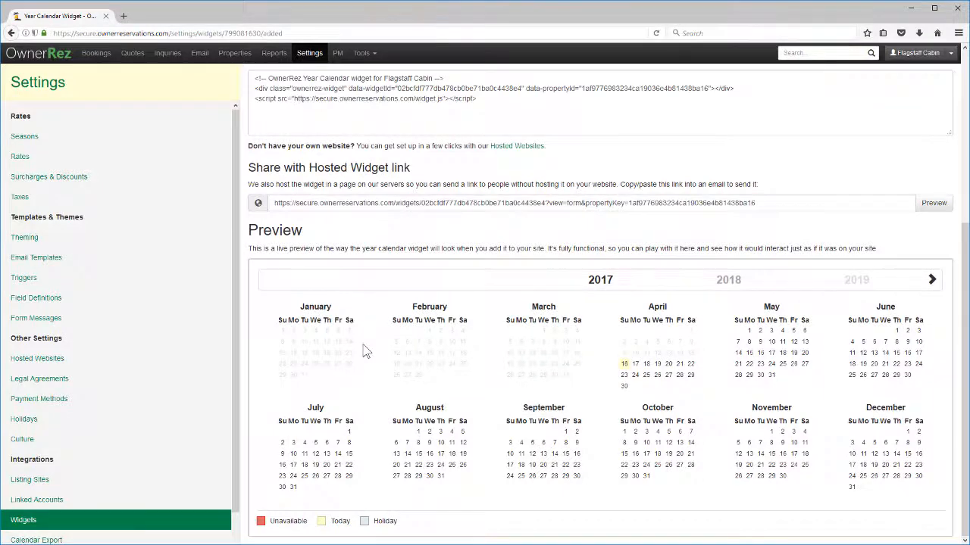
click(156, 523)
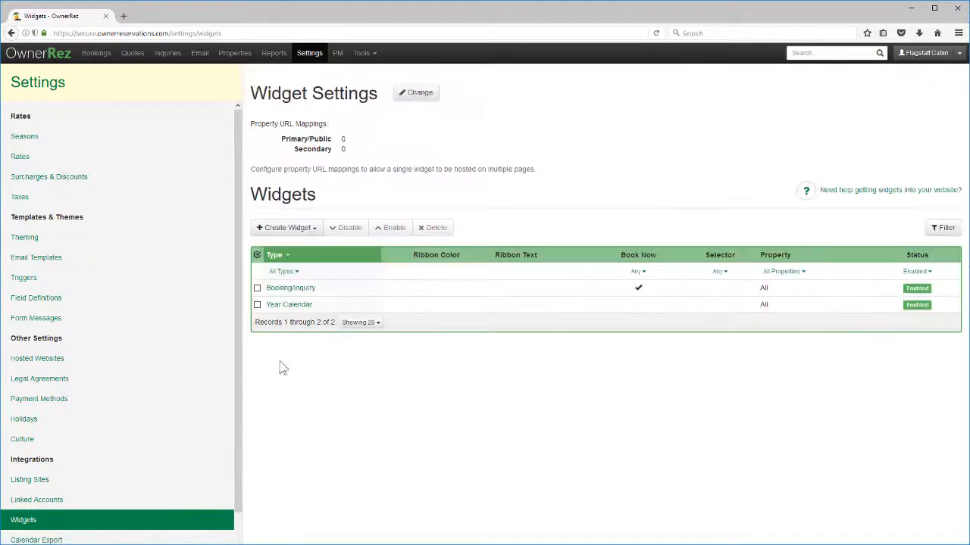
Step: Create and save a Rates widget, then review its High and Low Season rate preview
click(289, 230)
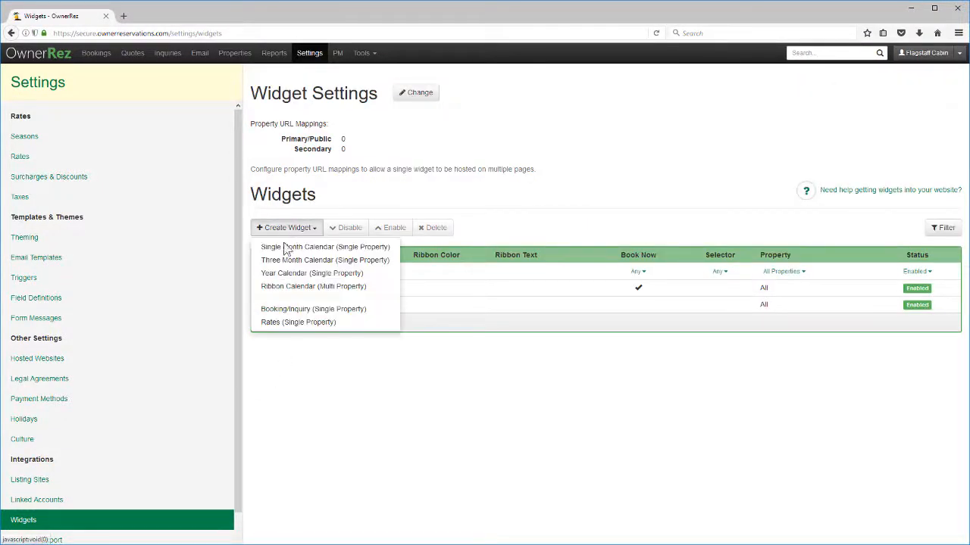
click(292, 322)
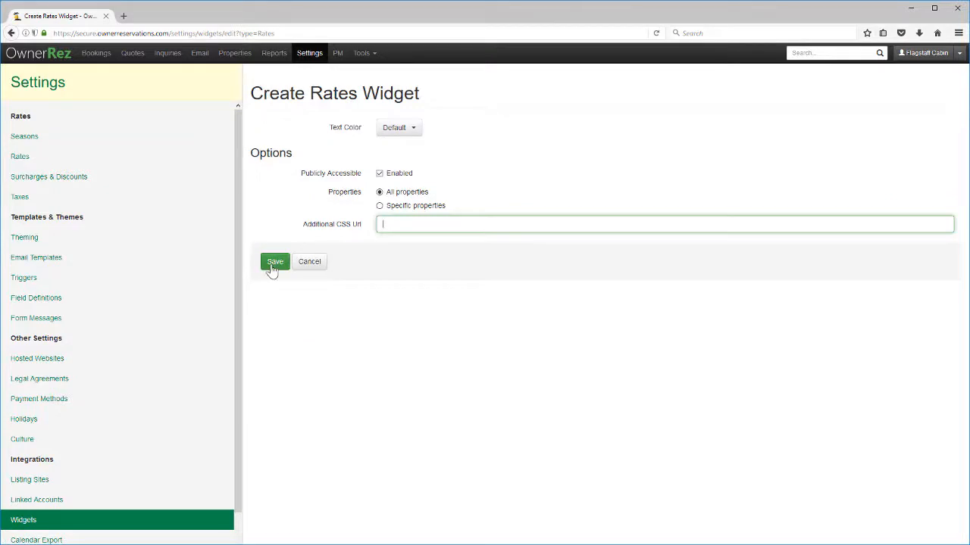
click(280, 273)
scroll(337, 243, down, 2)
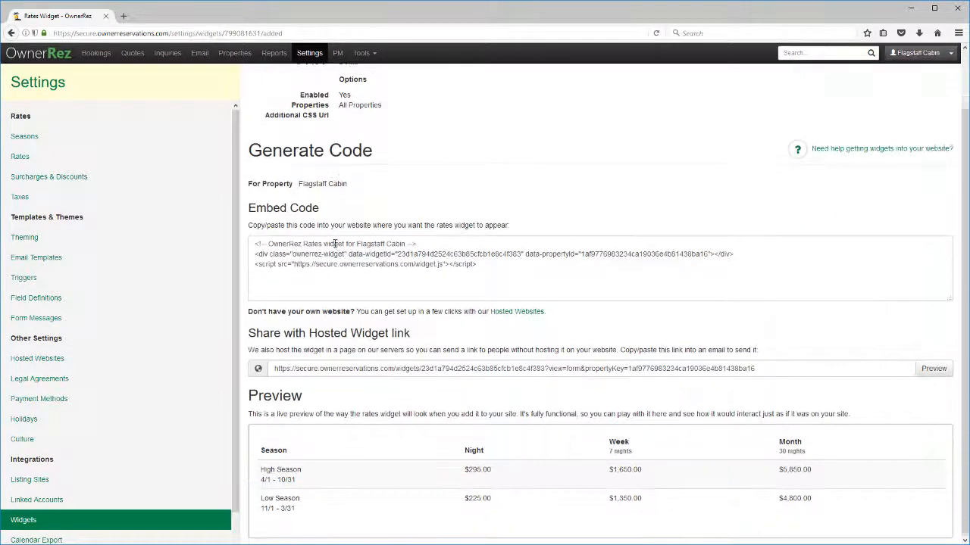
click(151, 519)
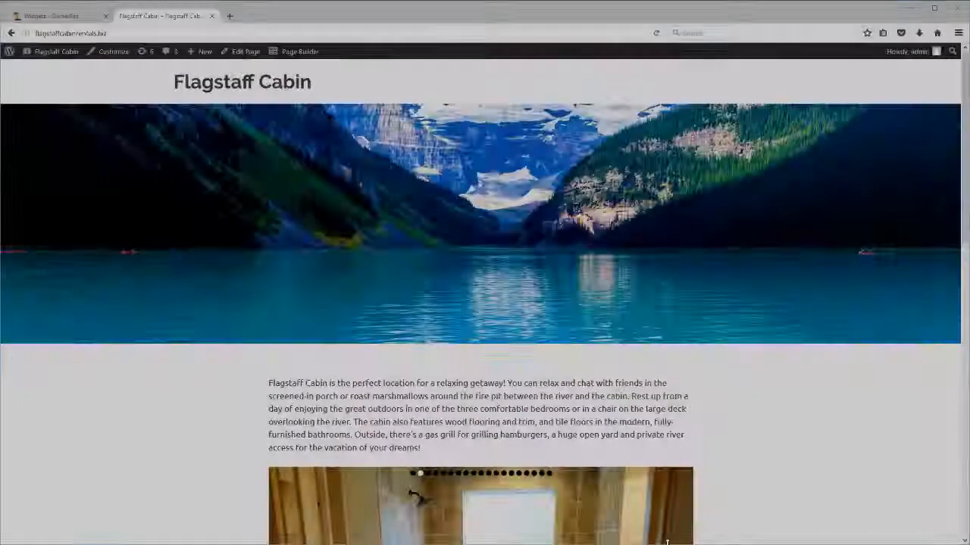
Step: Scroll through the cabin page's Availability and Rates sections, then open the page with Edit Page
scroll(629, 376, down, 5)
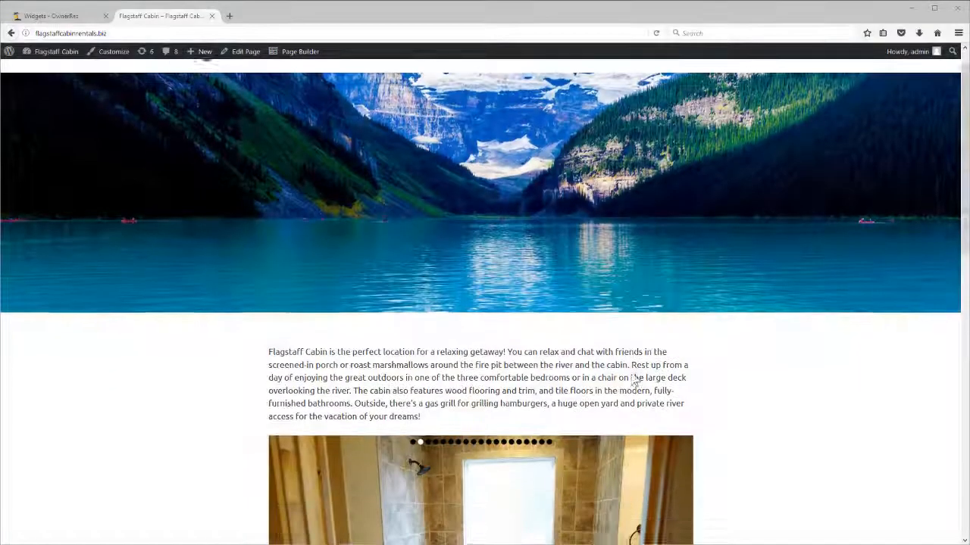
scroll(629, 377, down, 4)
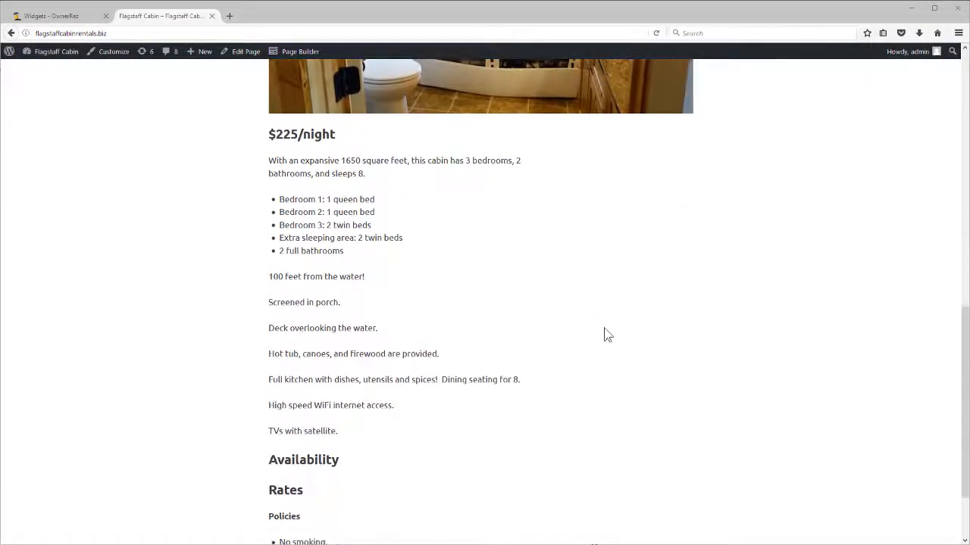
scroll(233, 399, down, 2)
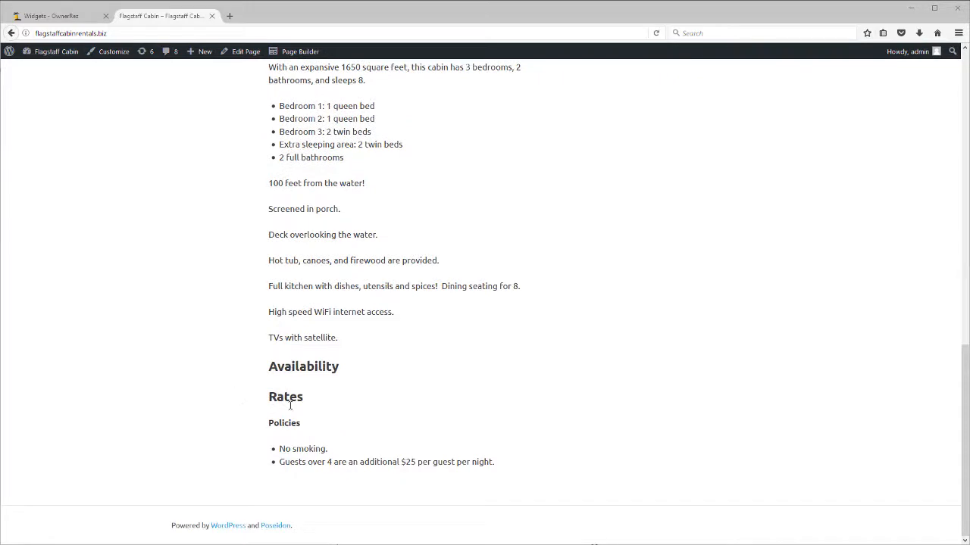
click(236, 56)
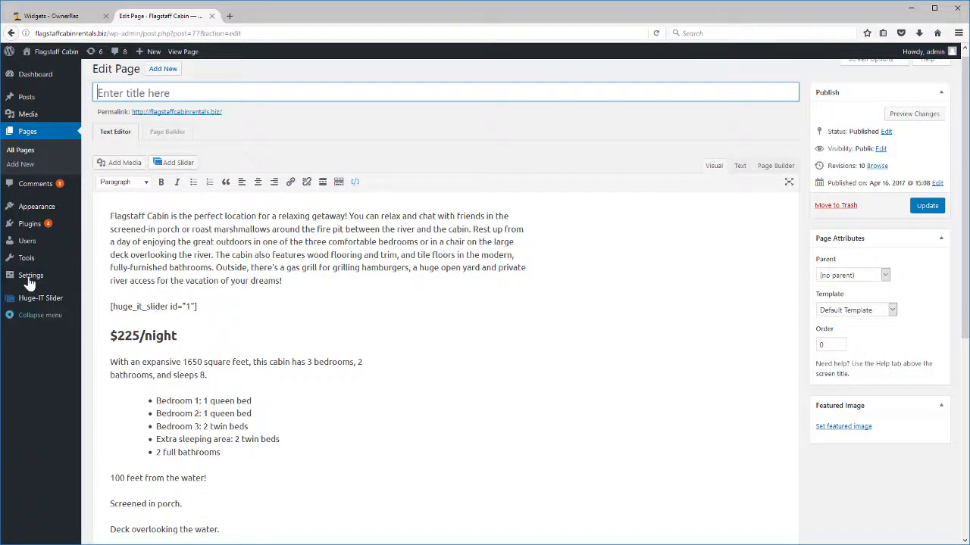
Step: Create a Shortcoder shortcode 'Book Now Widget' containing the pasted OwnerRez booking widget embed code
mouse_move(30, 276)
click(106, 367)
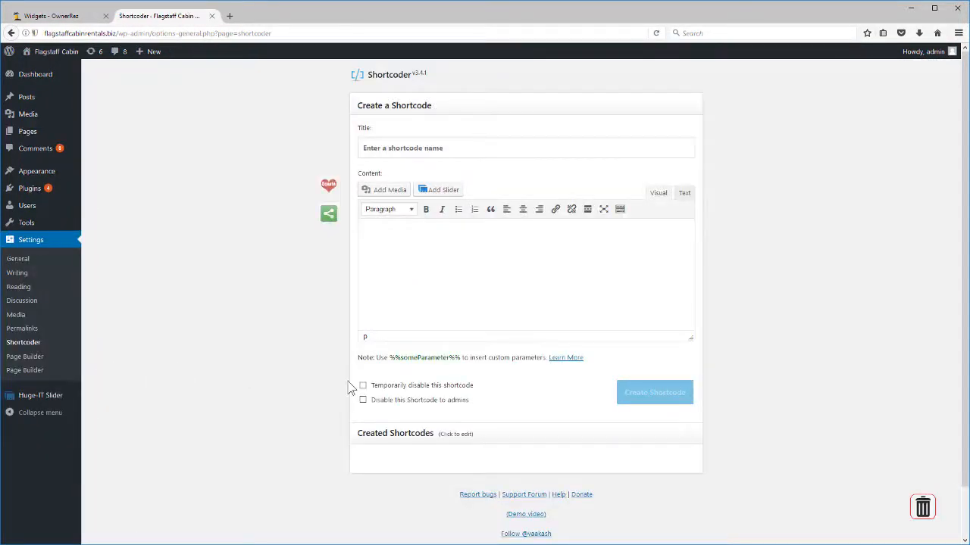
click(397, 154)
text(Boo)
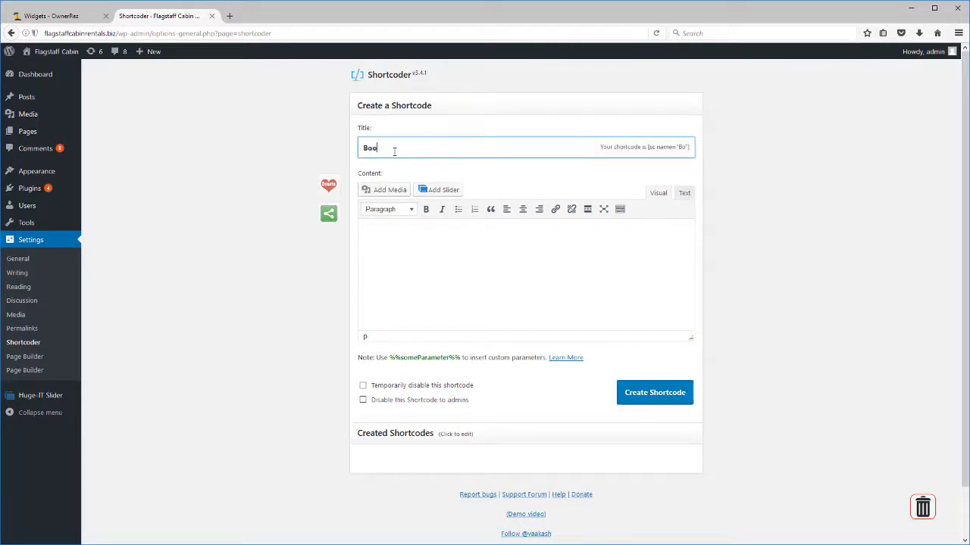
text(k Now Widget)
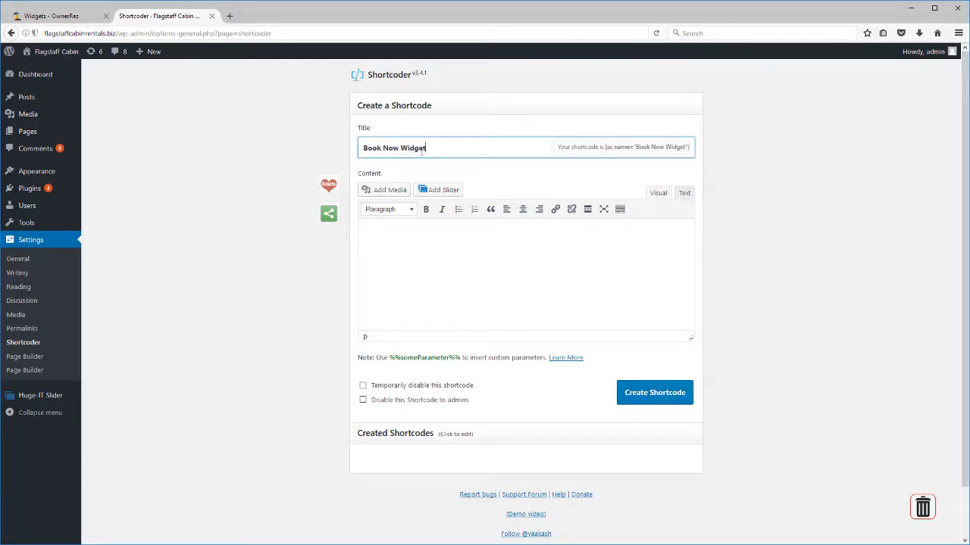
click(683, 195)
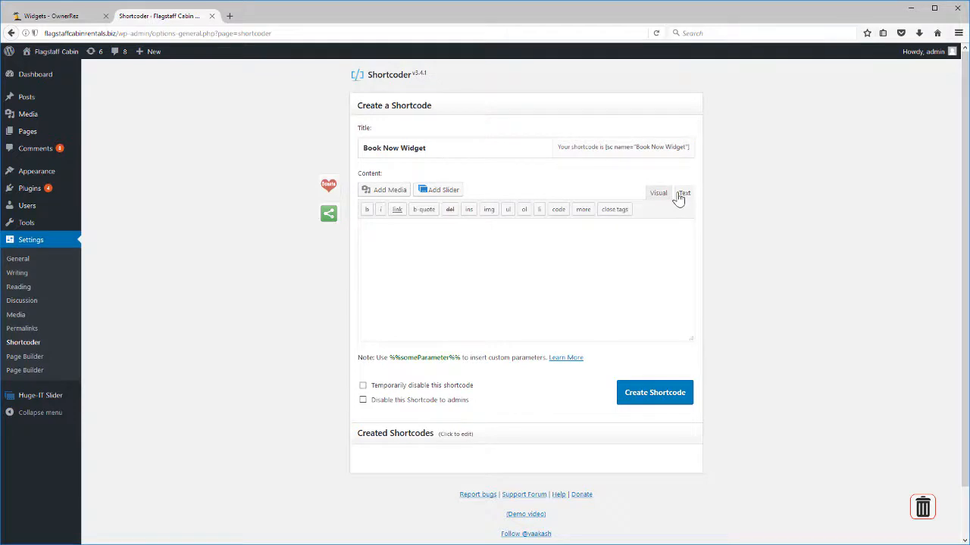
click(51, 15)
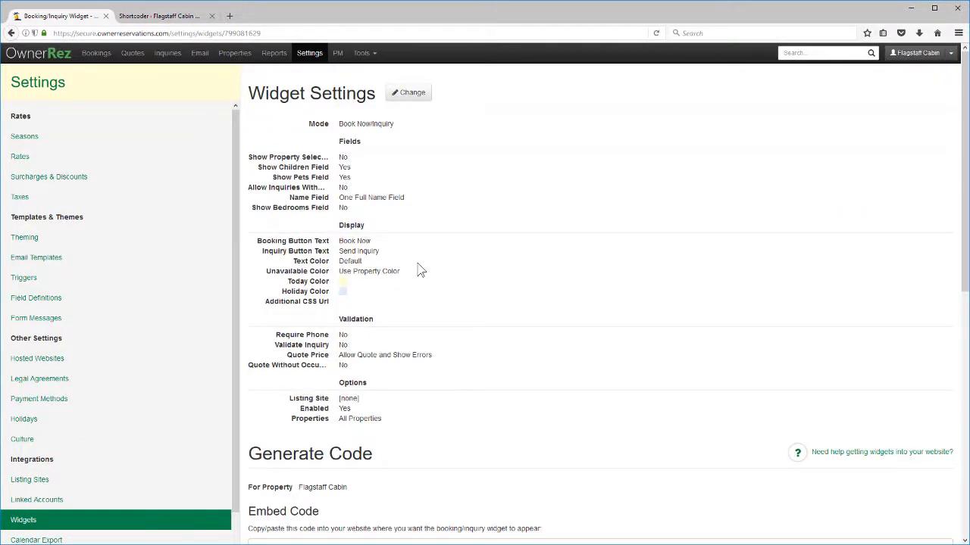
scroll(420, 271, down, 3)
click(421, 274)
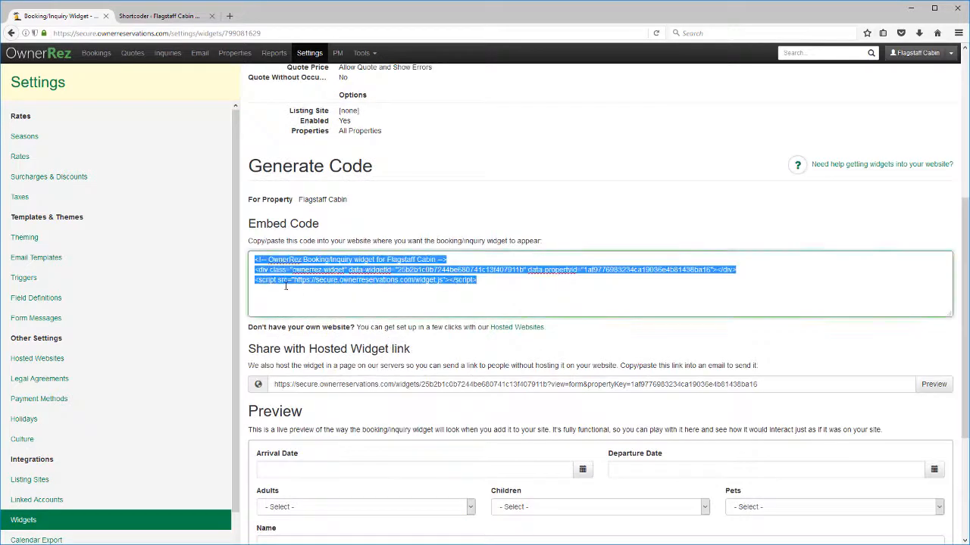
click(159, 15)
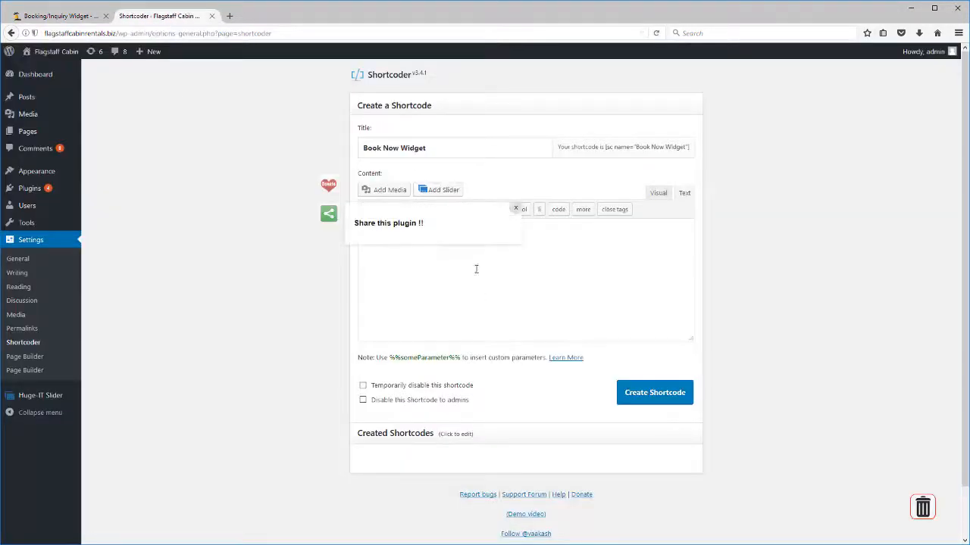
key(ctrl+v)
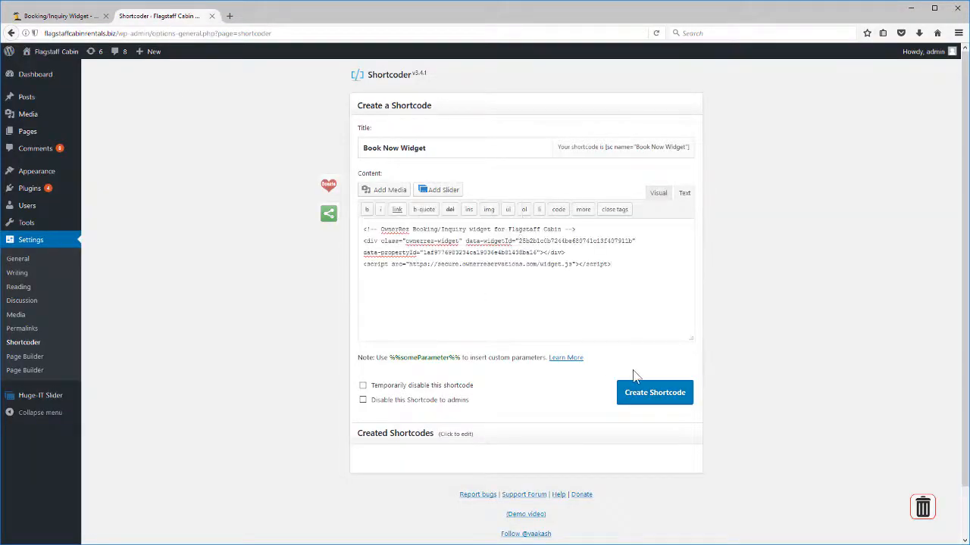
click(658, 394)
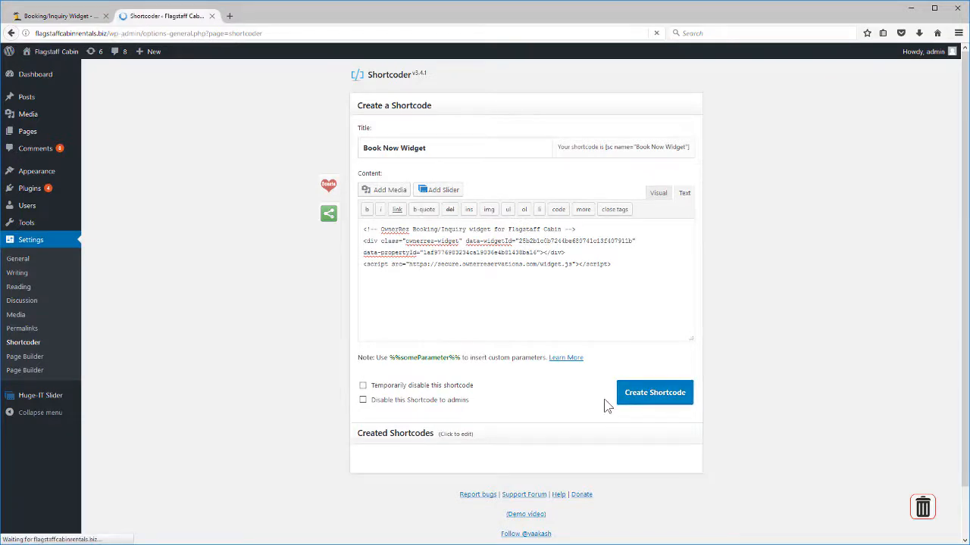
Step: Start a second shortcode titled 'Year Calendar Widget'
click(439, 175)
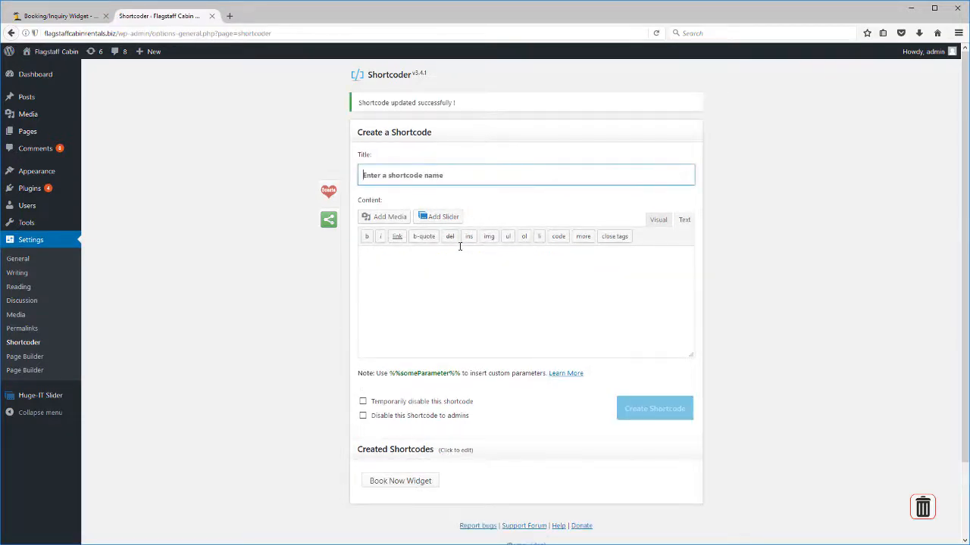
text(Year Calend)
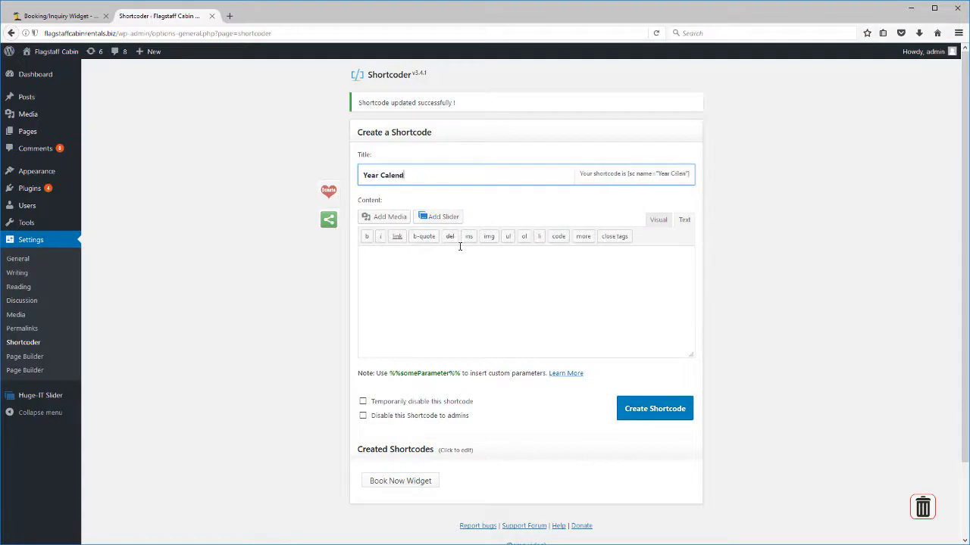
text(ar Widget)
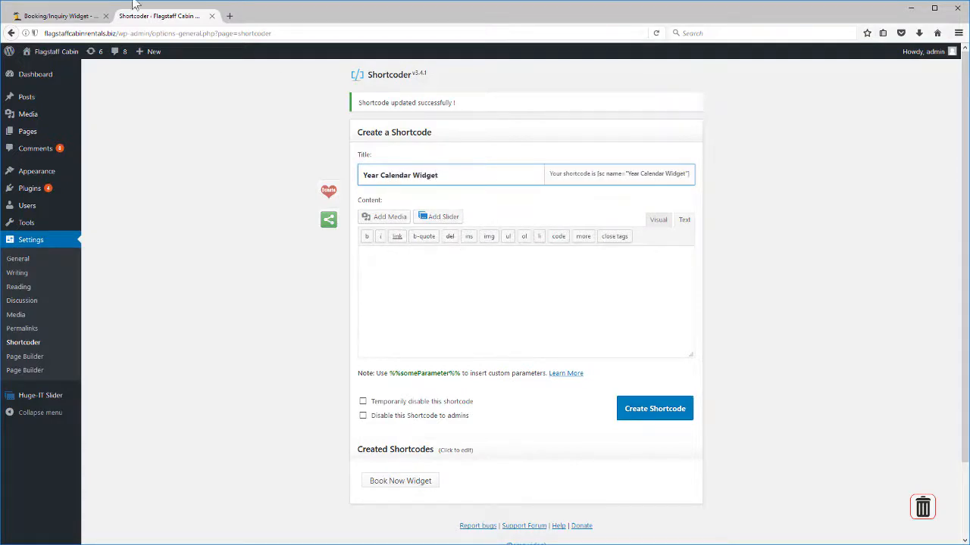
click(57, 15)
Step: Paste the OwnerRez Year Calendar embed code into the shortcode content and create the shortcode
click(53, 520)
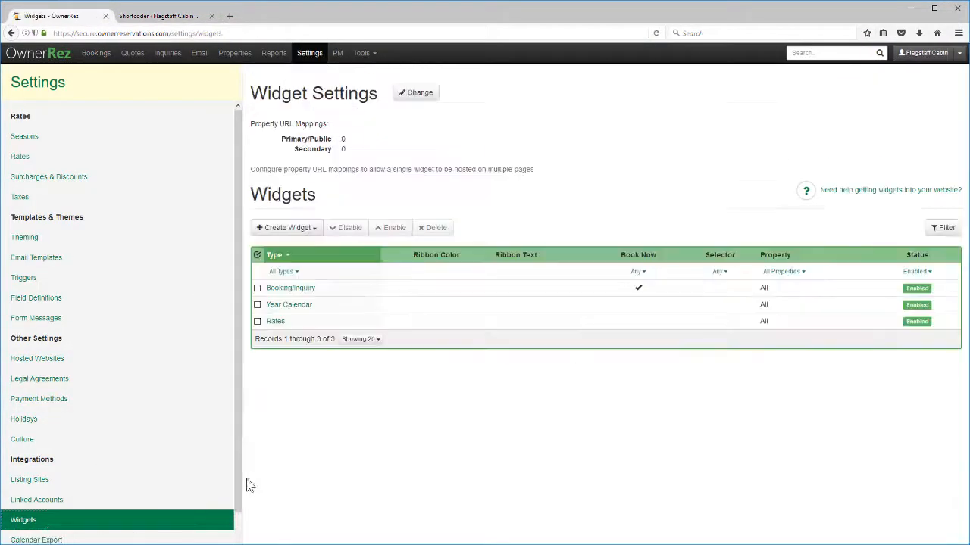
click(356, 306)
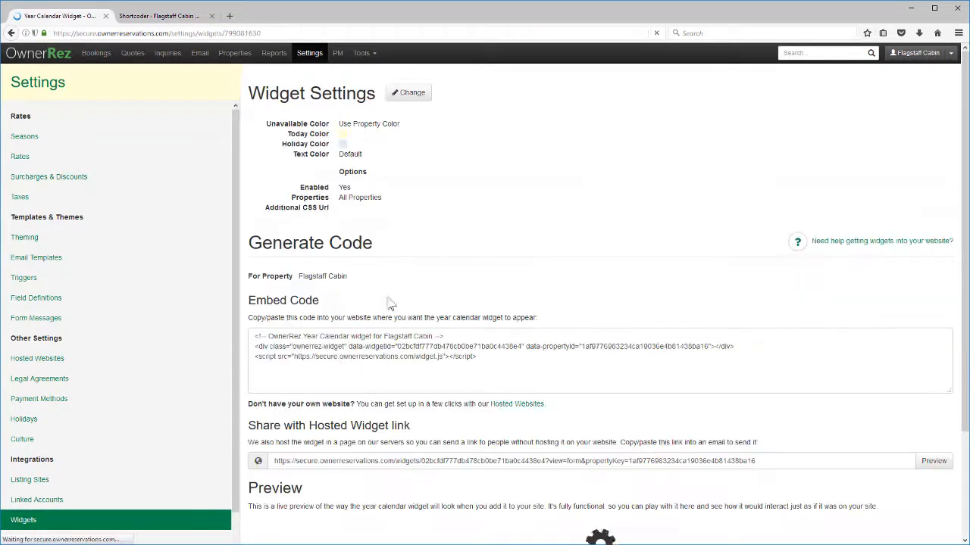
click(160, 16)
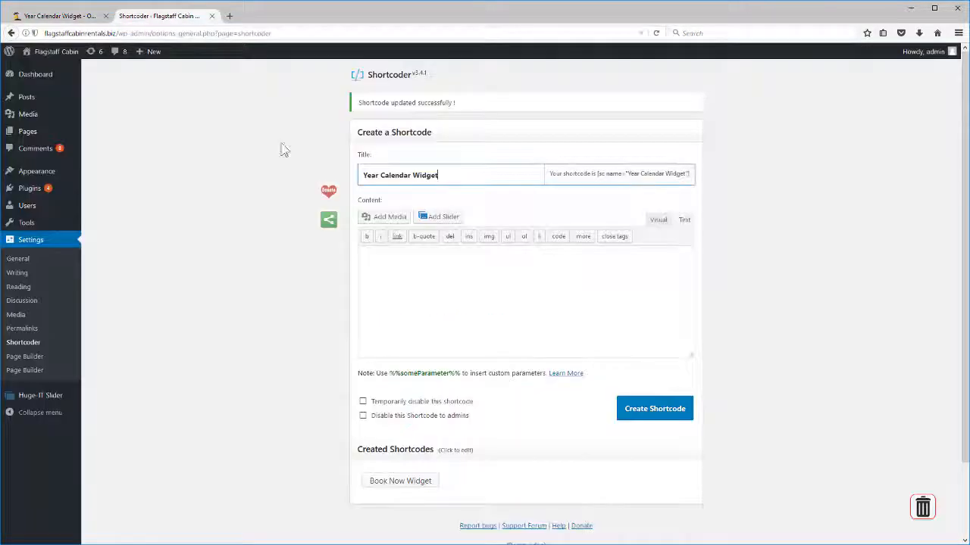
click(480, 305)
key(ctrl+v)
click(645, 409)
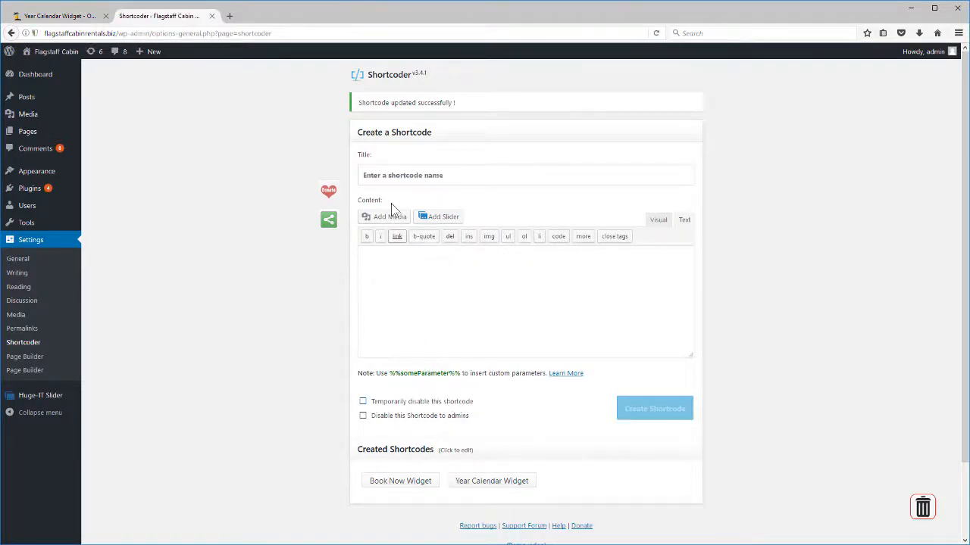
click(381, 168)
Step: Create a 'Rates Widget' shortcode containing the OwnerRez Rates embed code
text(Rates)
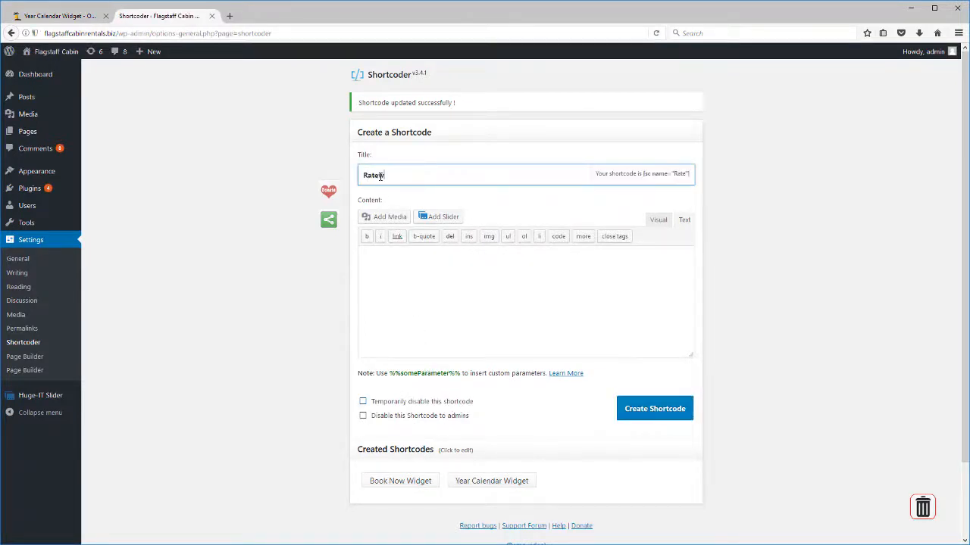
text( Widget)
click(394, 295)
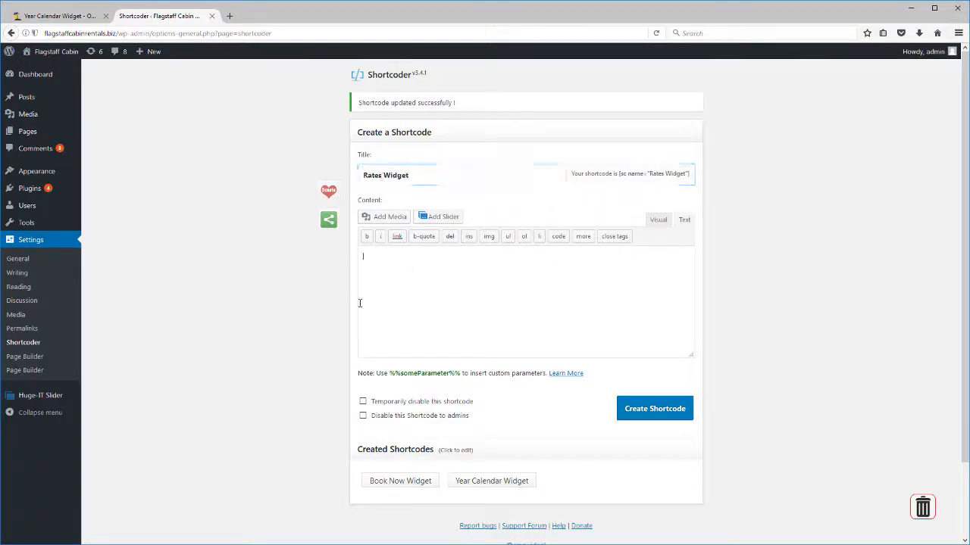
click(60, 15)
click(72, 524)
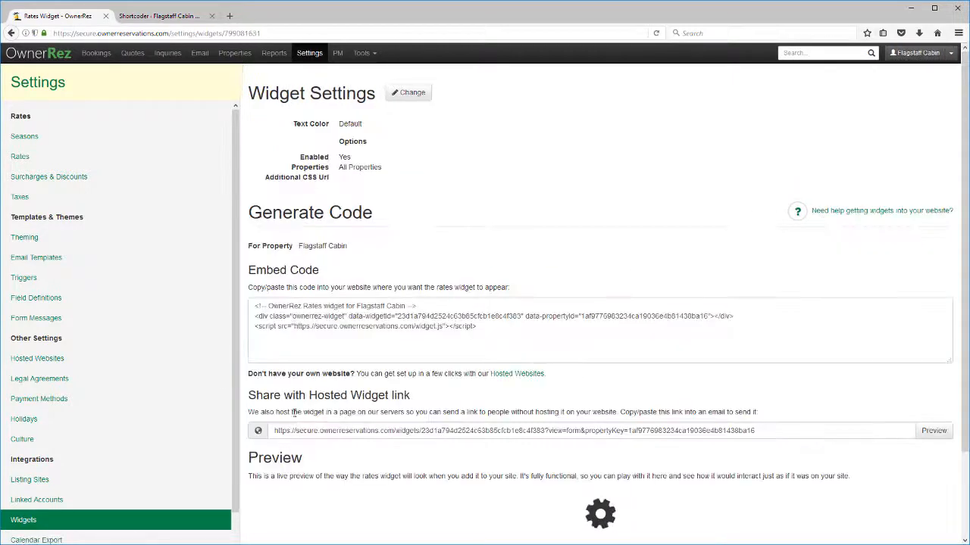
click(165, 15)
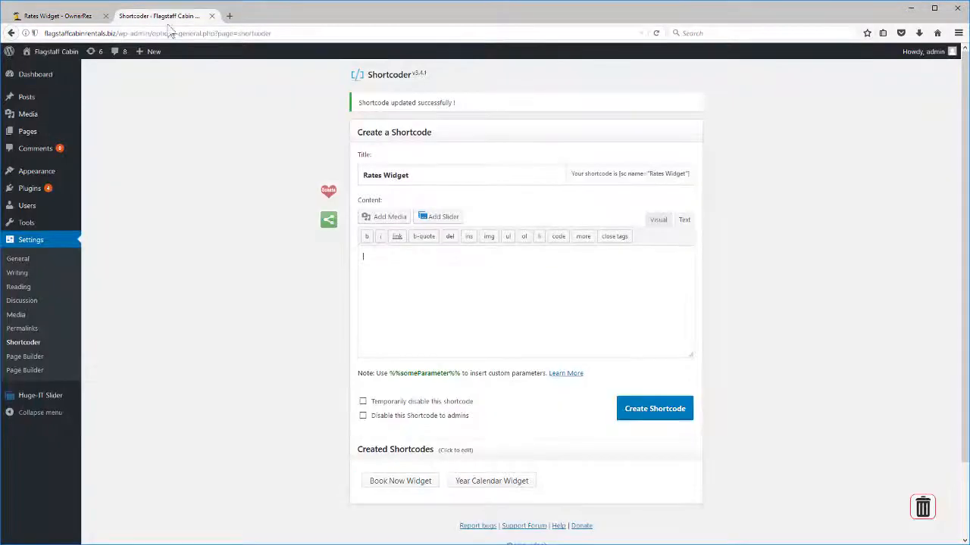
key(ctrl+v)
click(654, 409)
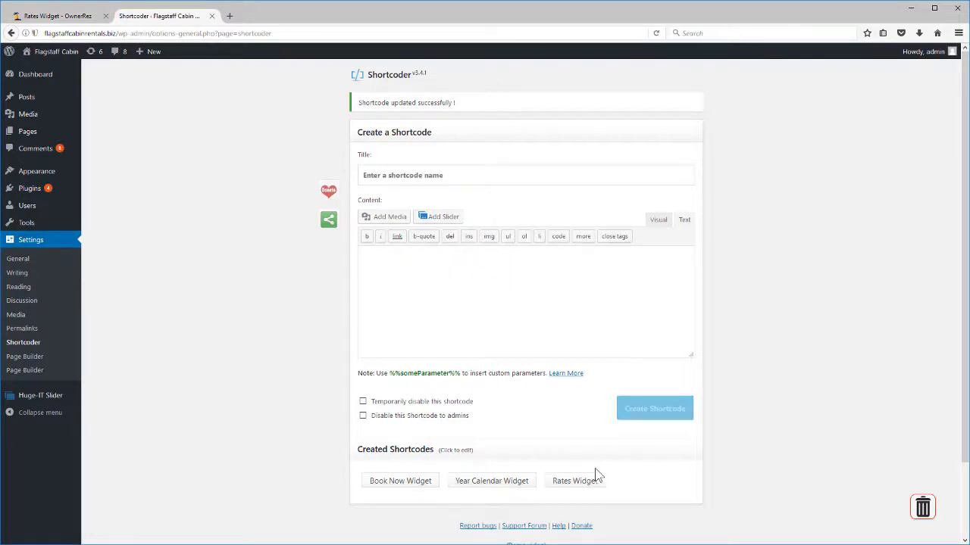
Step: Review the Book Now Widget shortcode, then visit the public Flagstaff Cabin site
click(372, 482)
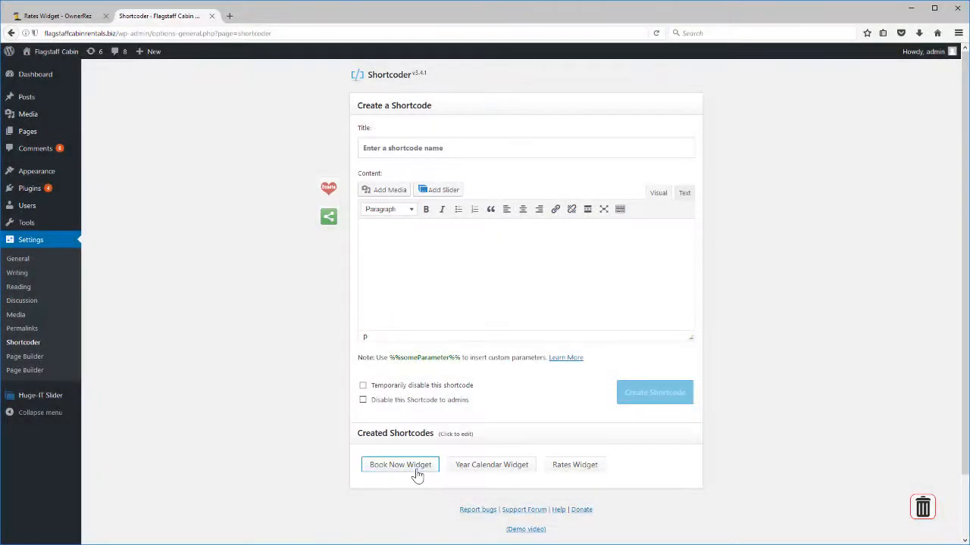
click(416, 475)
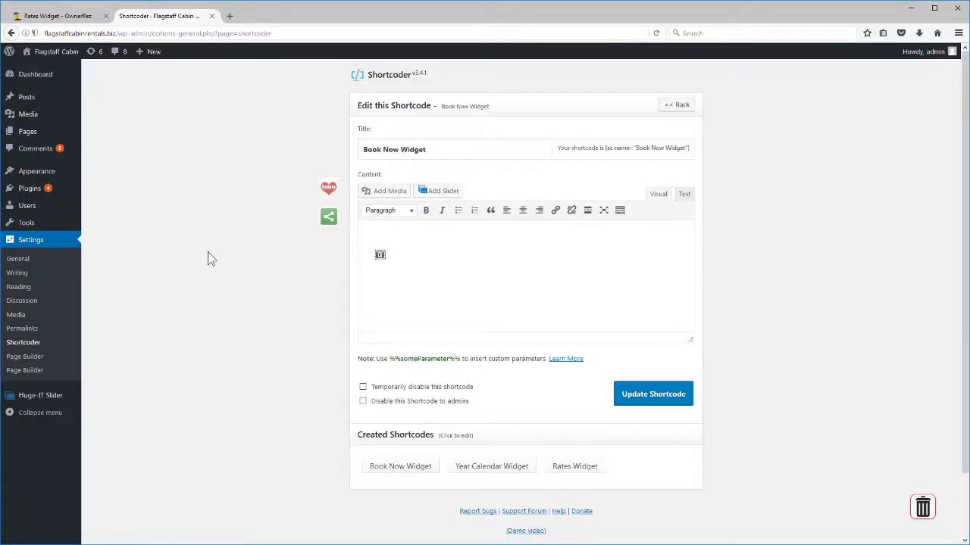
click(31, 51)
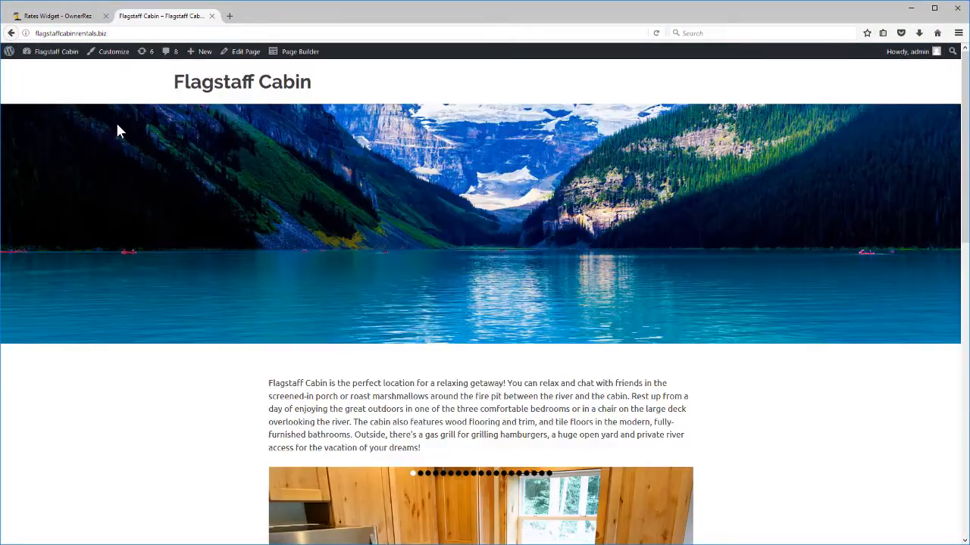
Step: Insert [sc name=...] shortcodes by $225/night, under Availability and under Rates, then update the page
click(244, 52)
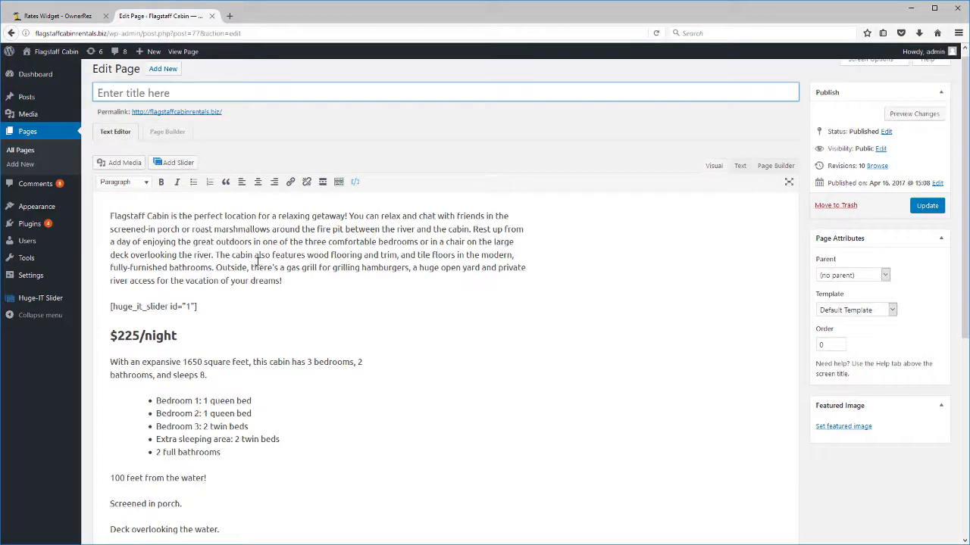
click(459, 337)
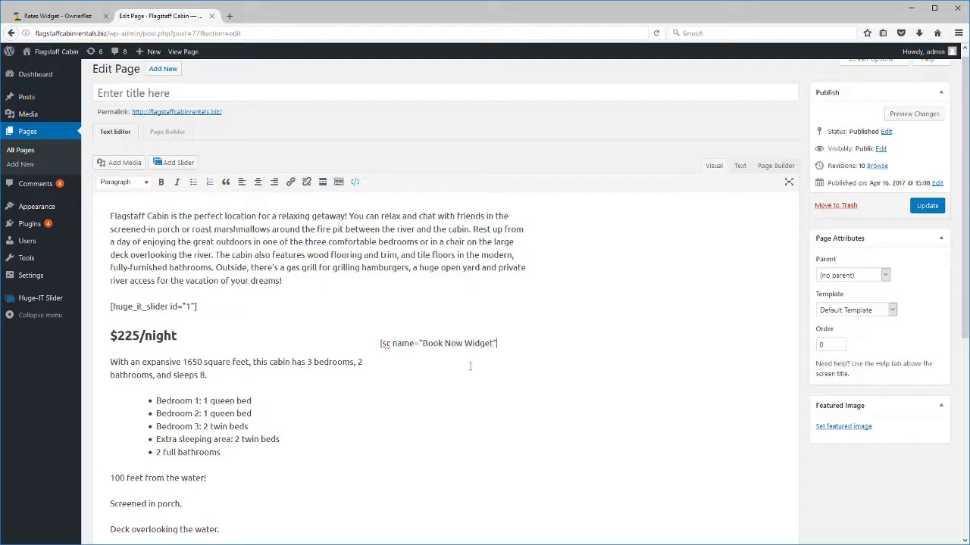
scroll(424, 379, down, 5)
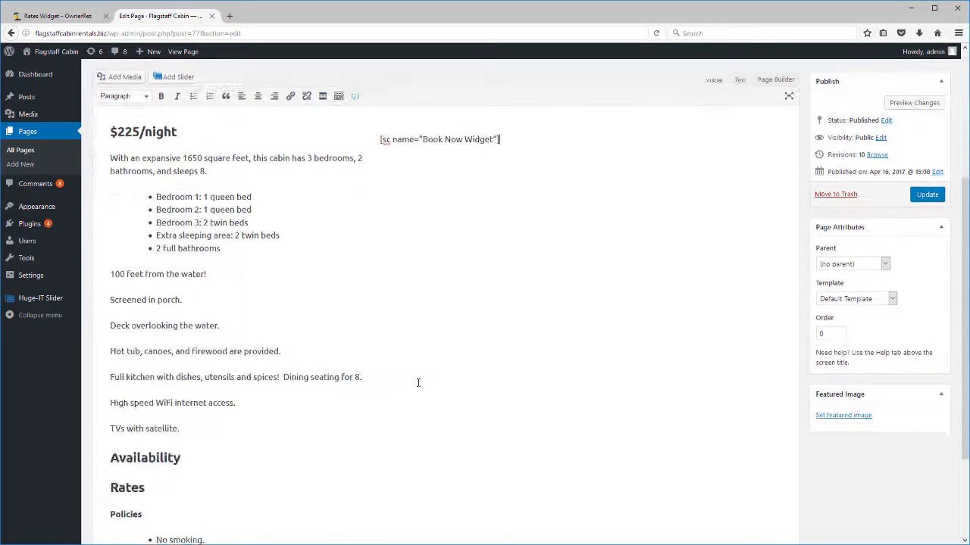
click(277, 424)
key(Return)
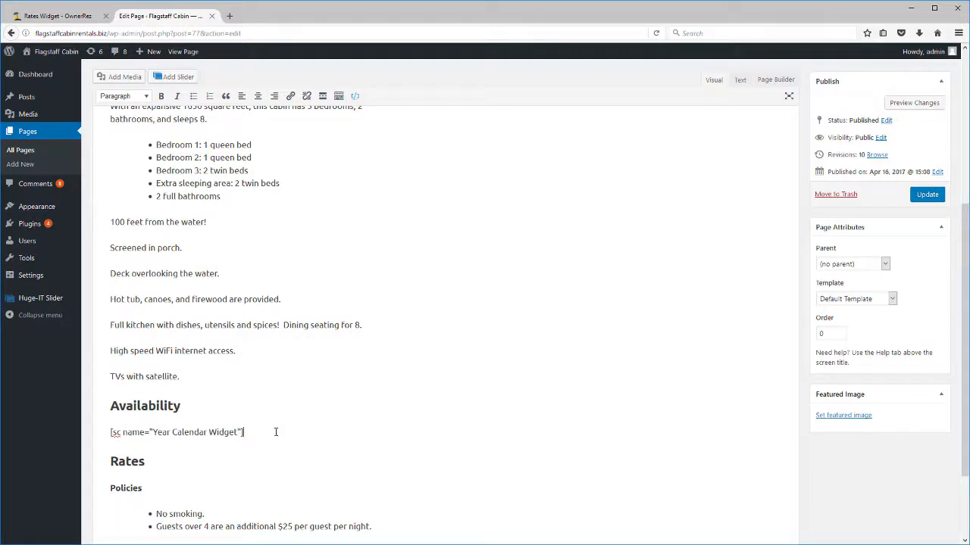
key(Return)
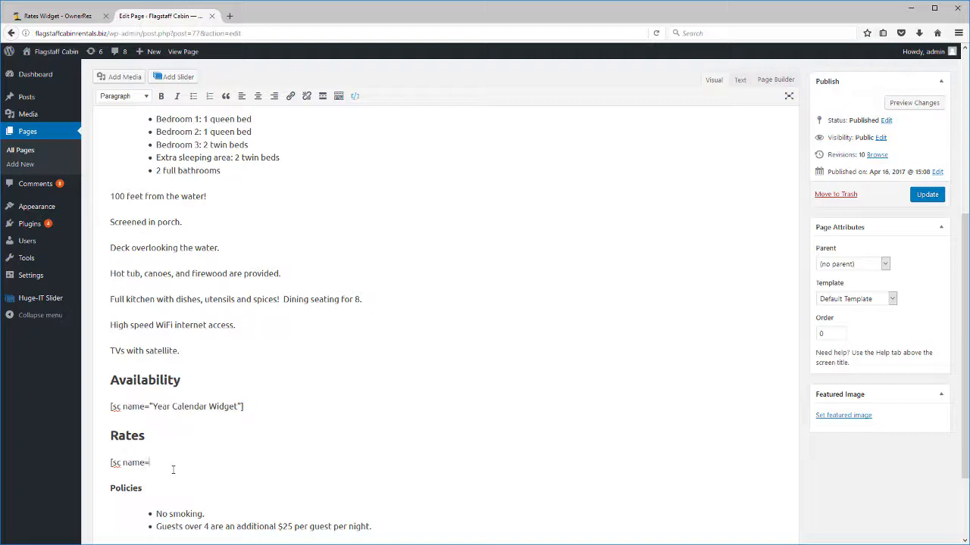
text([sc name="Rates Widget)
click(927, 194)
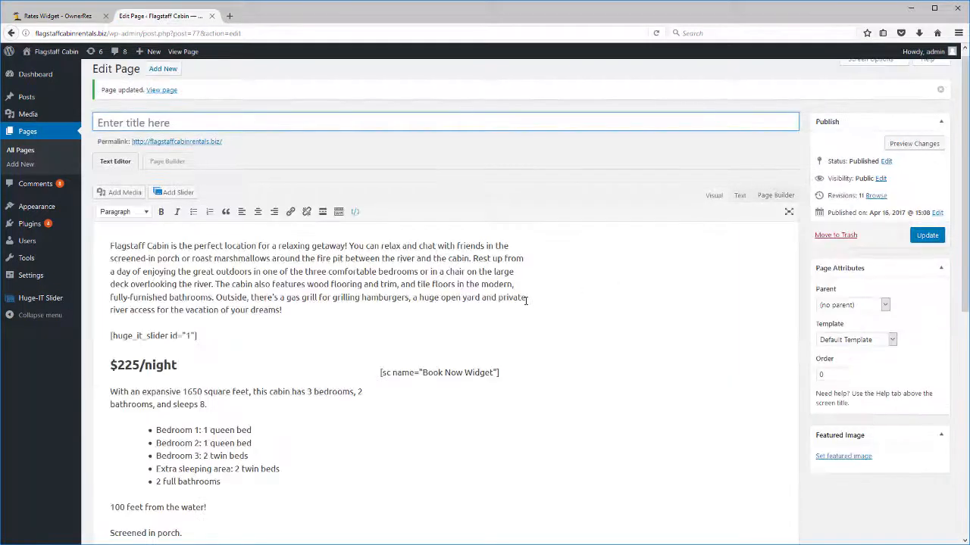
click(183, 51)
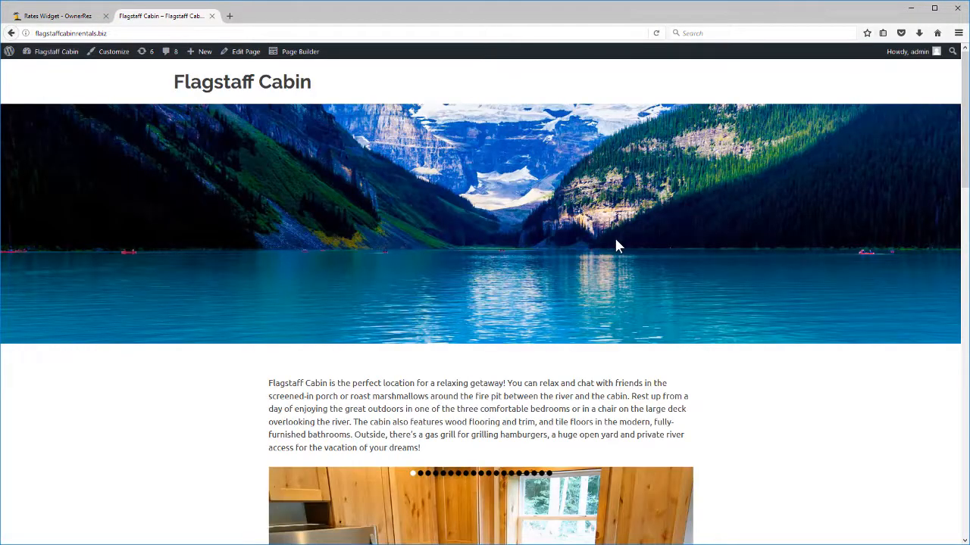
Step: Scroll the cabin page to review booking form, calendar and rates, then return to OwnerRez Rates widget
scroll(615, 243, down, 3)
scroll(617, 247, down, 5)
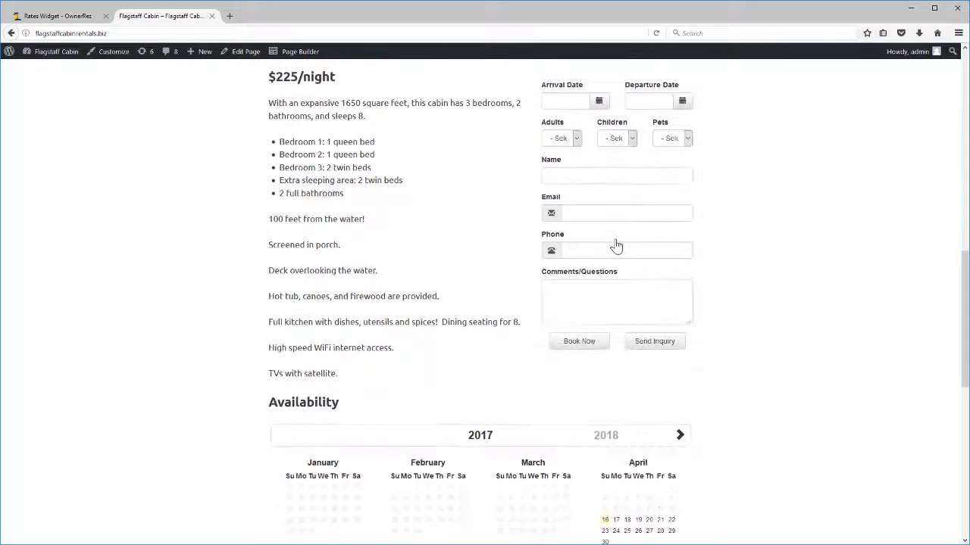
scroll(617, 247, down, 6)
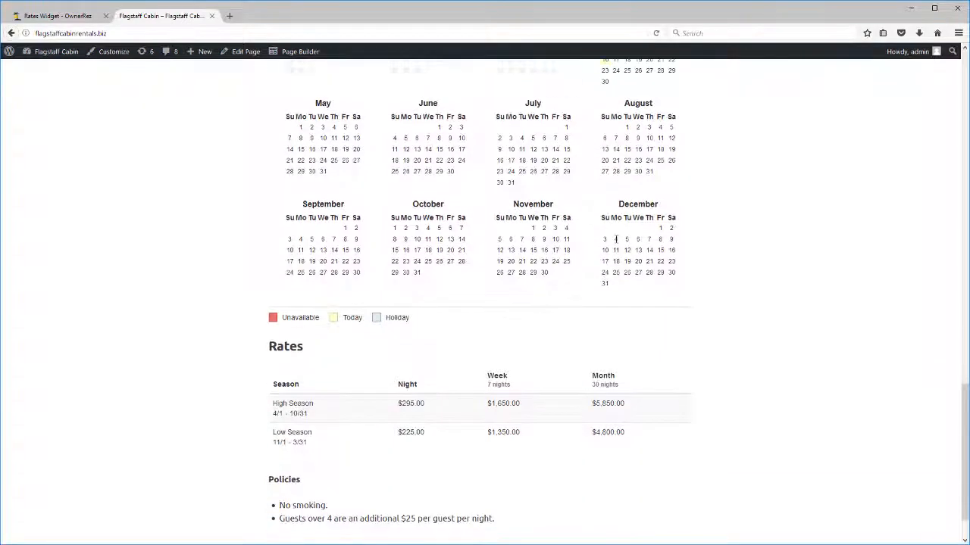
scroll(617, 247, down, 1)
scroll(617, 247, up, 5)
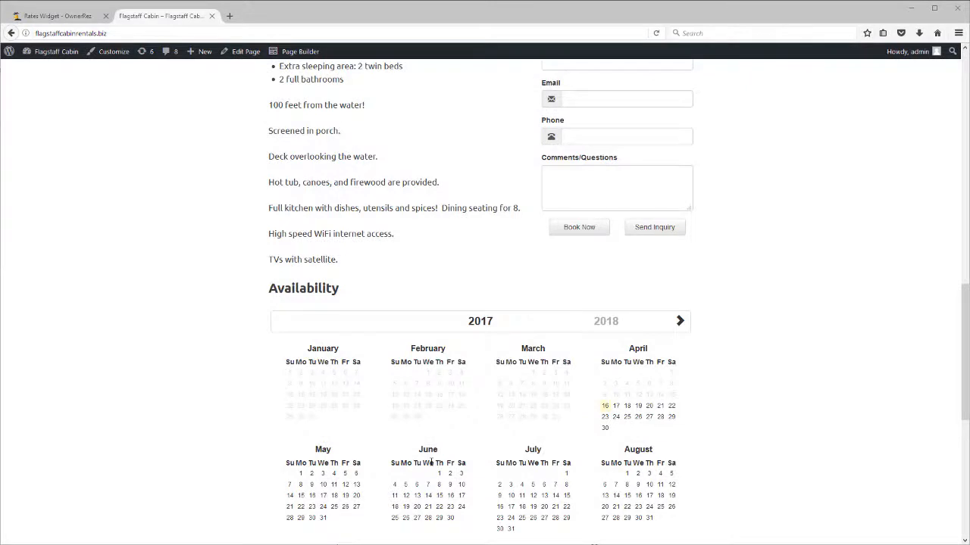
click(52, 17)
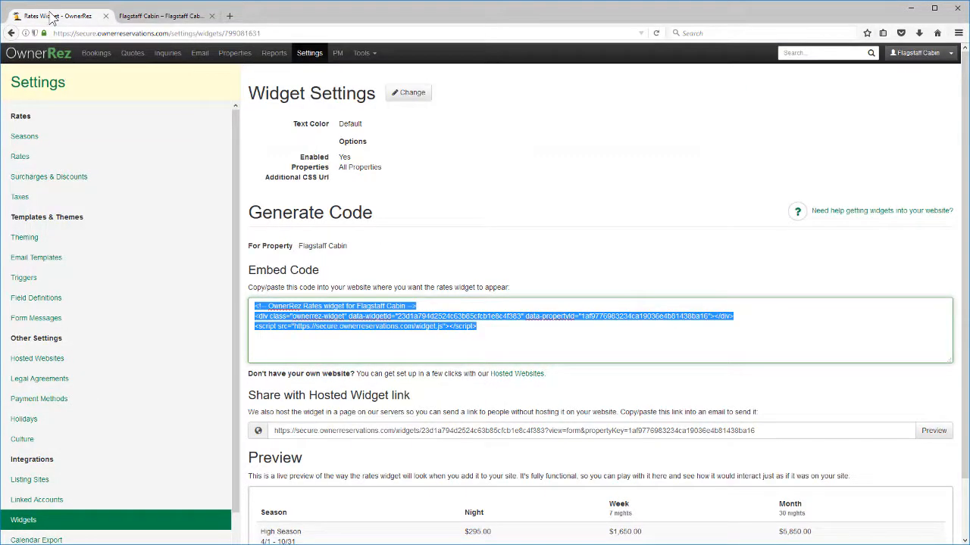
Step: Subscribe to the UNITED STATES official holiday list in Holiday settings, then go to Properties
click(79, 423)
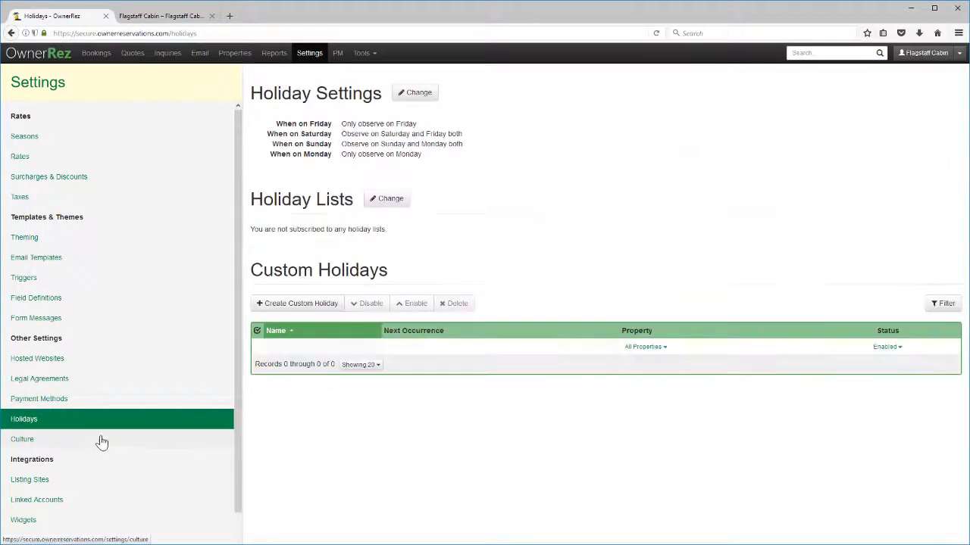
click(388, 199)
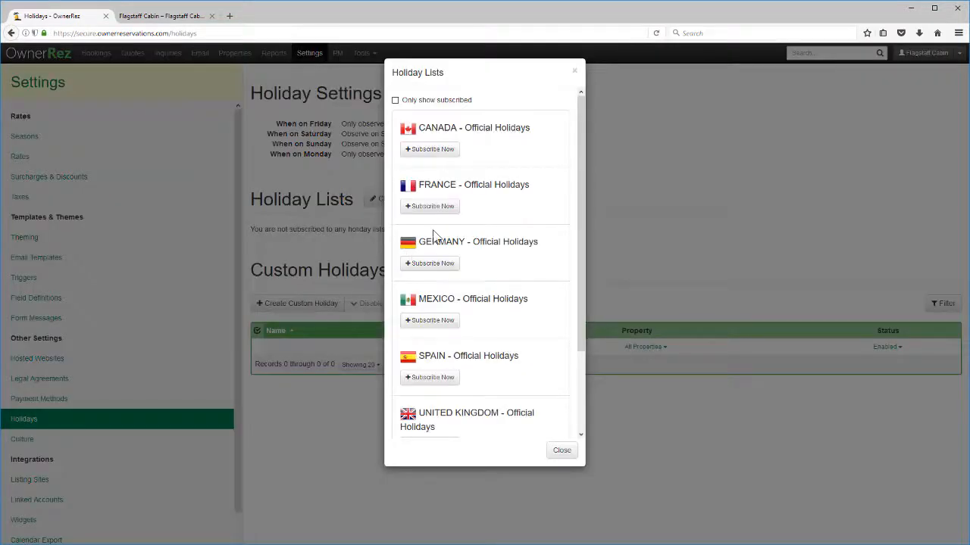
scroll(487, 268, down, 3)
click(453, 411)
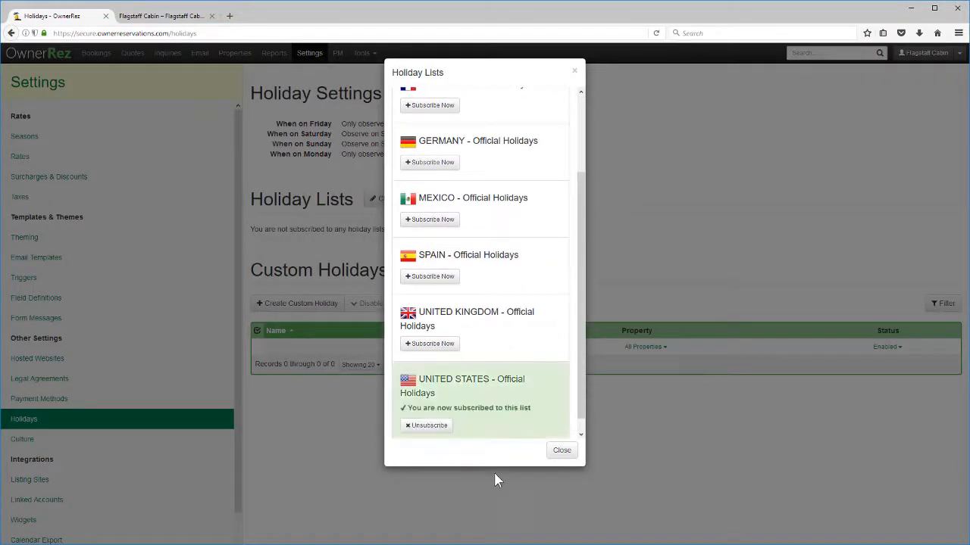
click(562, 451)
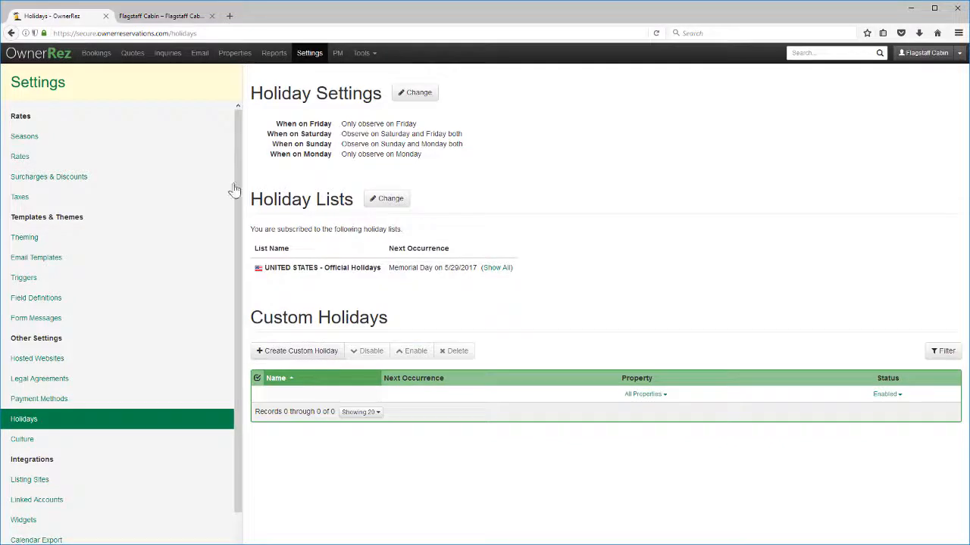
click(227, 52)
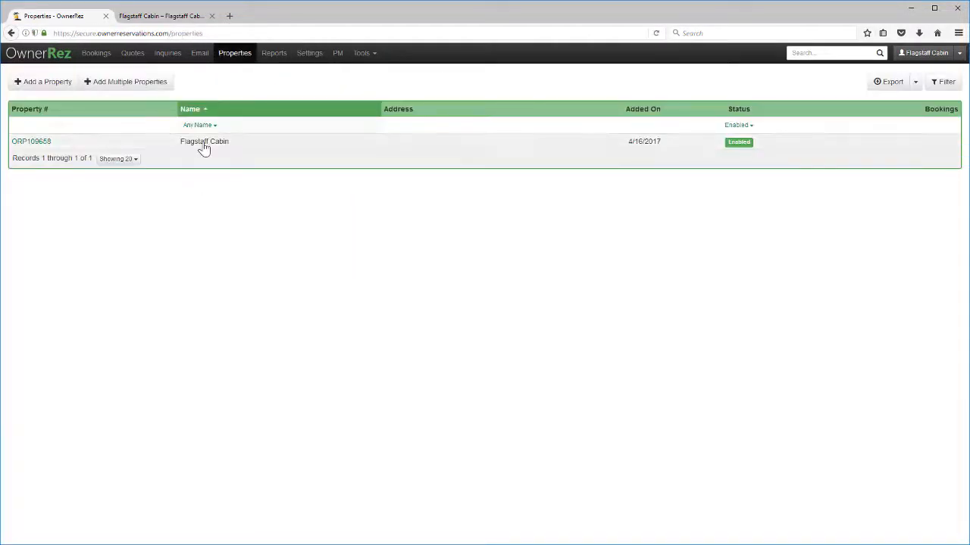
Step: Create a 'Demo bookings' calendar import for Flagstaff Cabin from the pasted iCal URL
click(204, 148)
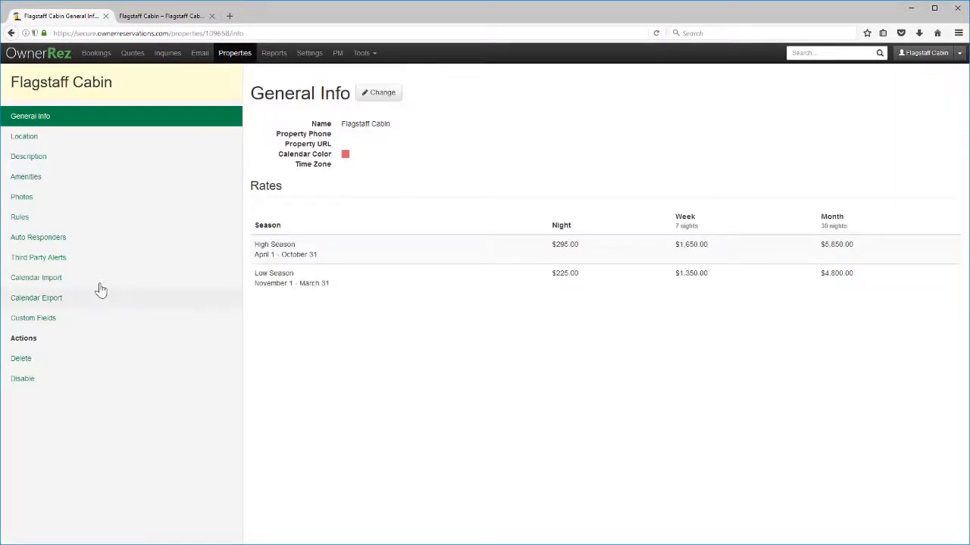
click(92, 286)
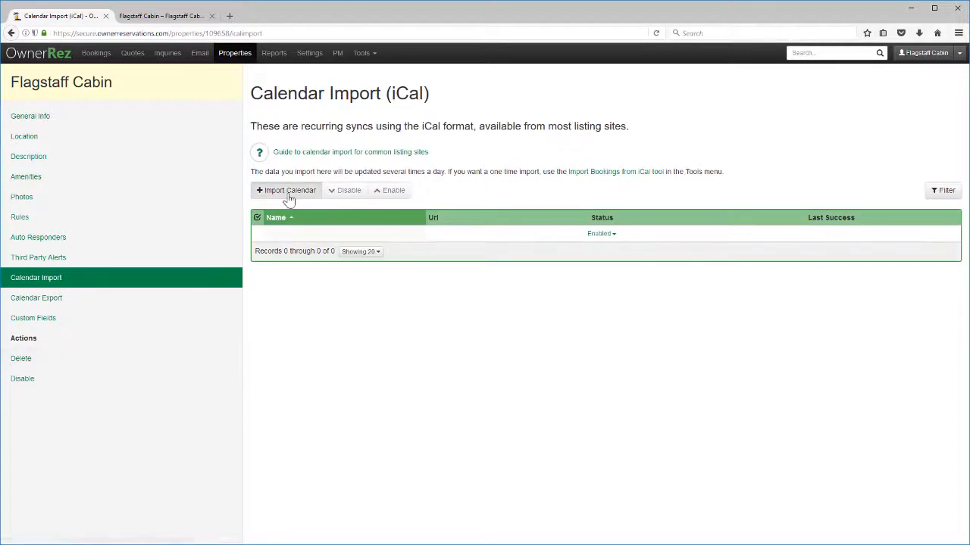
click(288, 191)
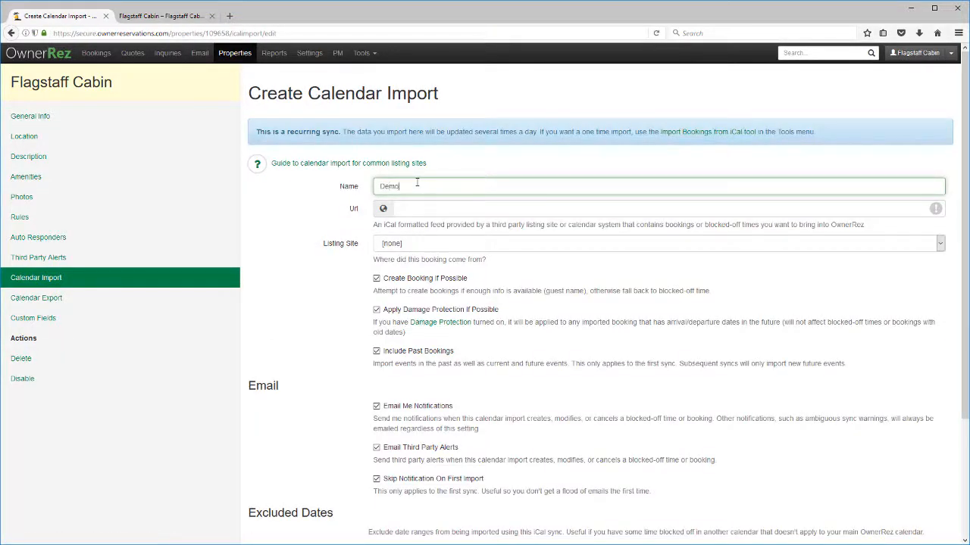
text(Demo bookings)
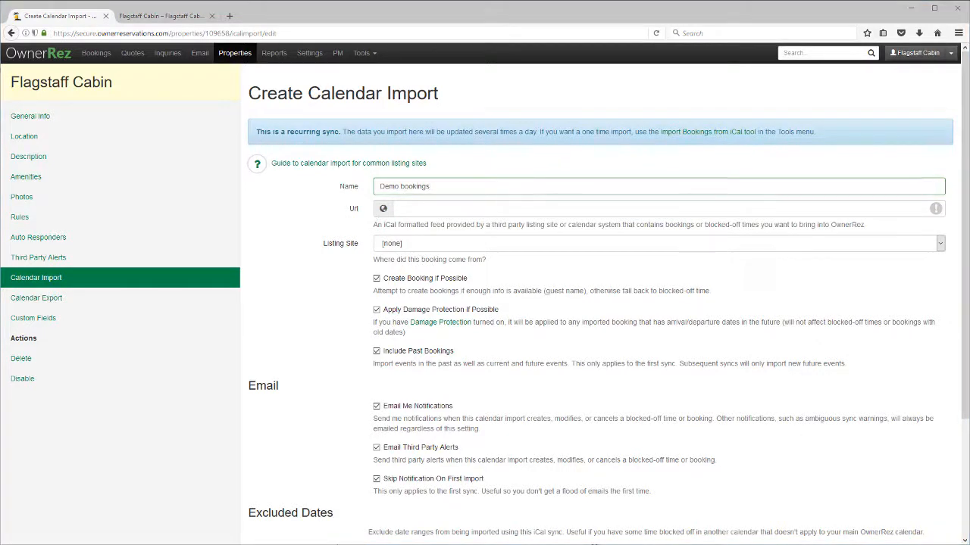
click(421, 212)
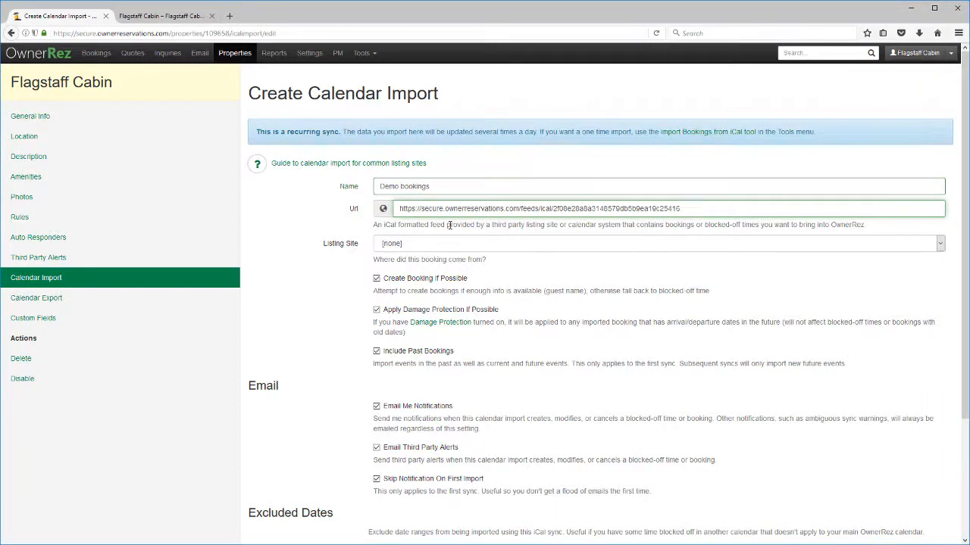
scroll(448, 225, down, 4)
click(269, 523)
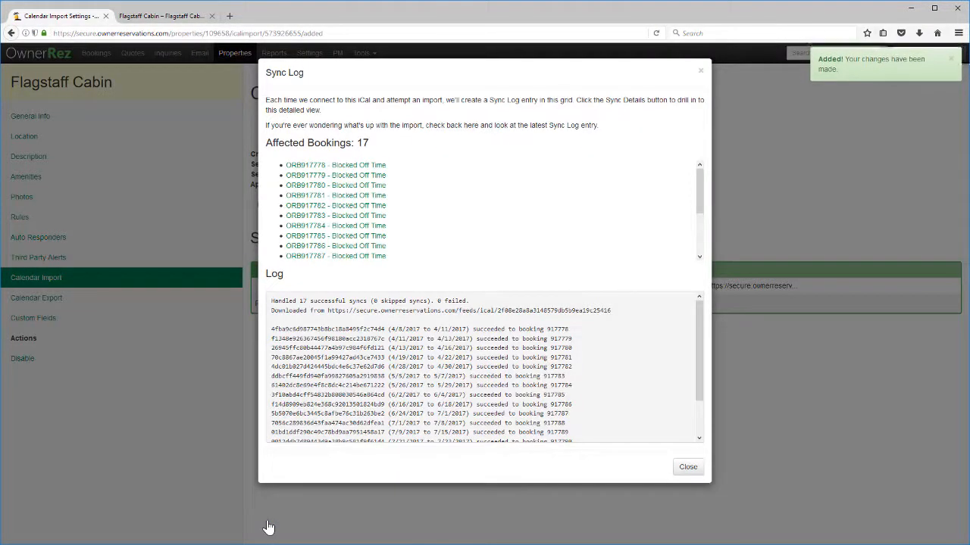
click(688, 468)
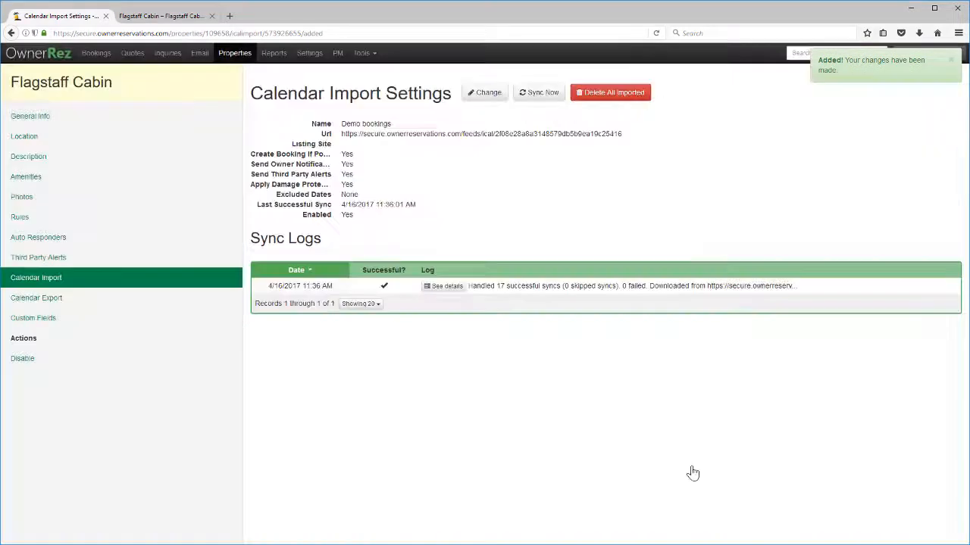
Step: Reload the Flagstaff Cabin page and check the calendar's imported blocked dates, then return to OwnerRez
click(144, 16)
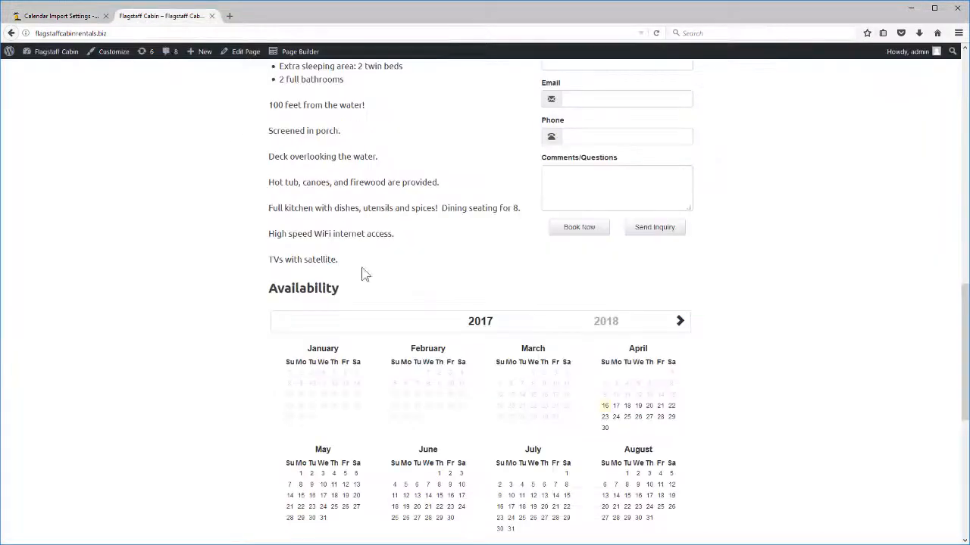
key(F5)
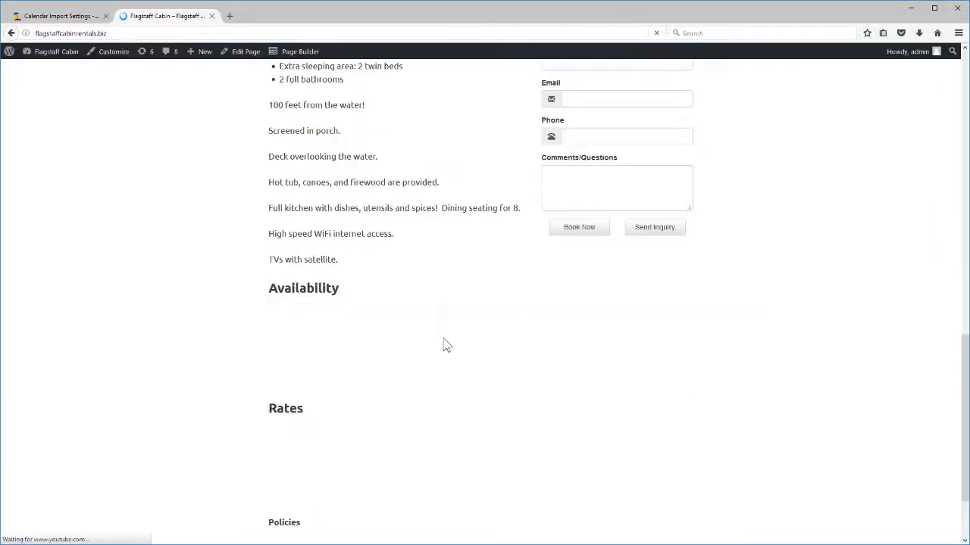
scroll(467, 347, down, 3)
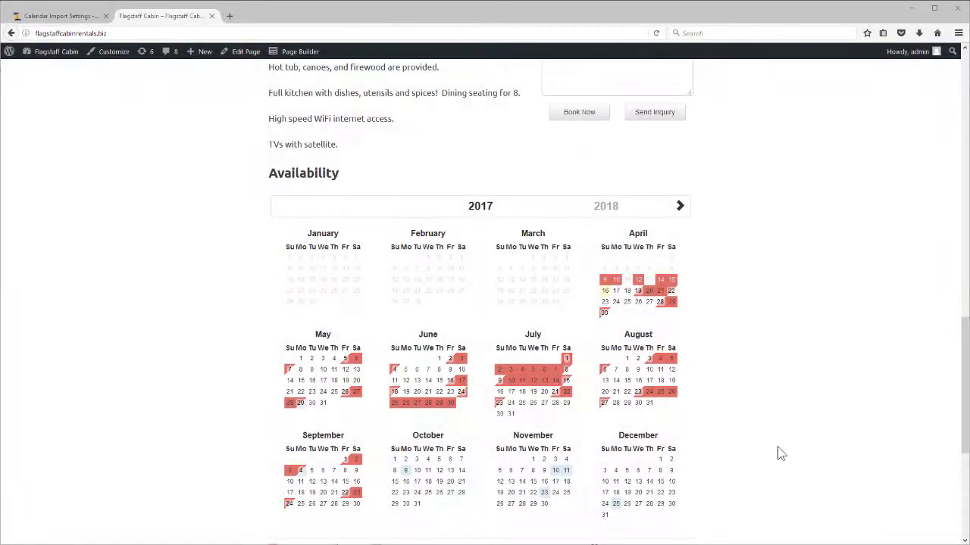
scroll(781, 453, up, 6)
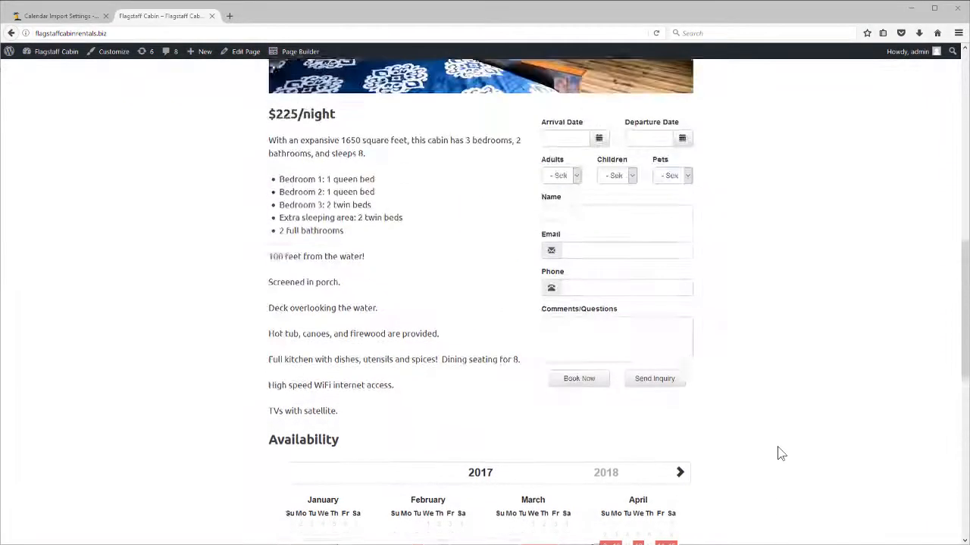
scroll(780, 453, up, 2)
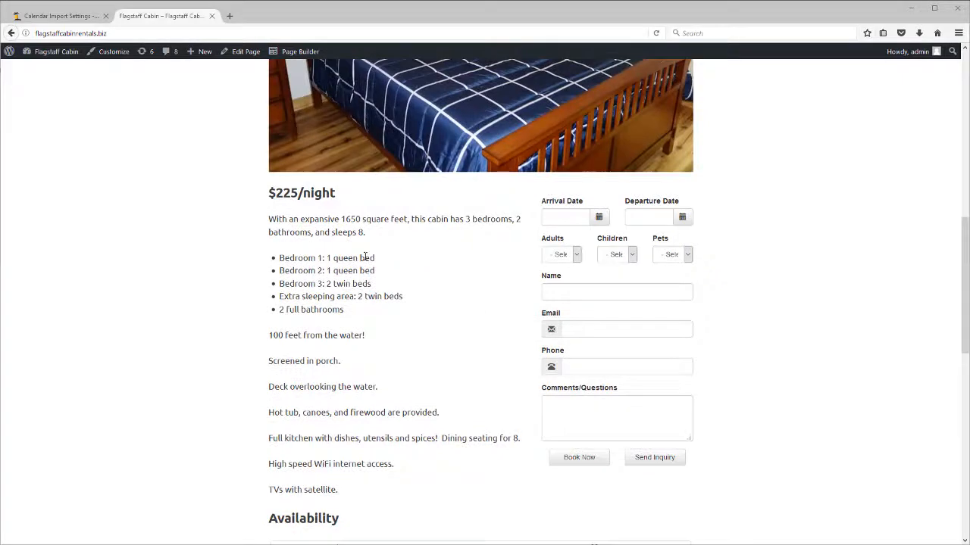
click(47, 17)
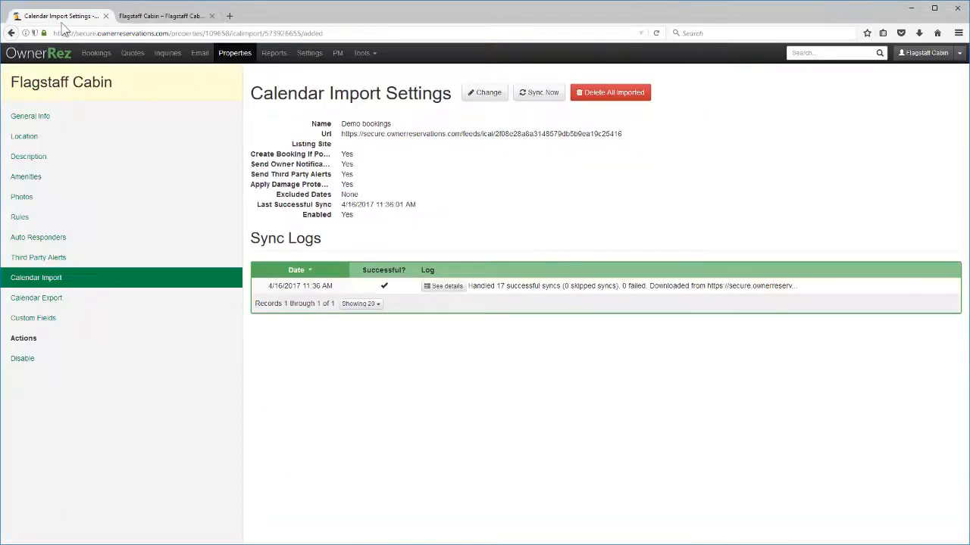
Step: Go to Settings > Payment Methods and choose Checks under Manual Payments
click(303, 58)
scroll(351, 334, down, 1)
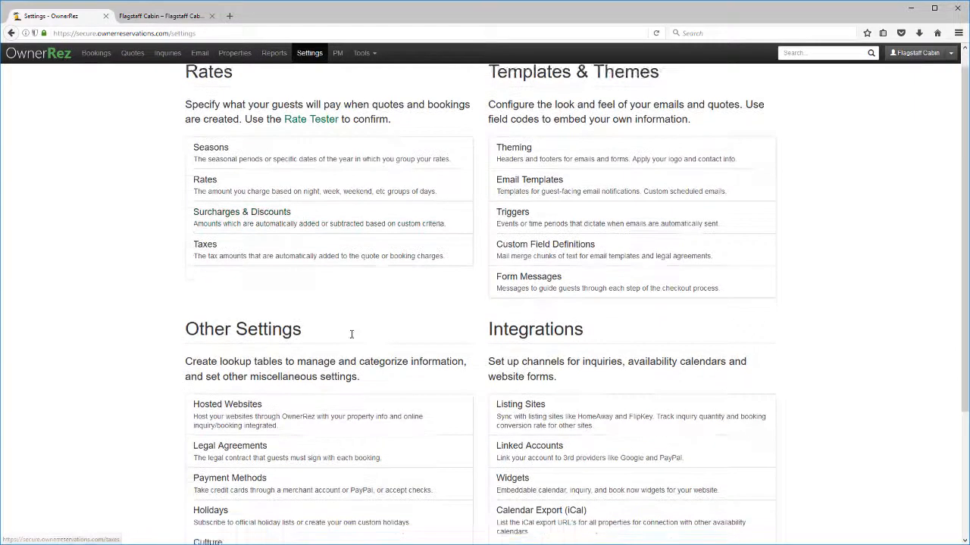
scroll(351, 335, down, 3)
click(295, 397)
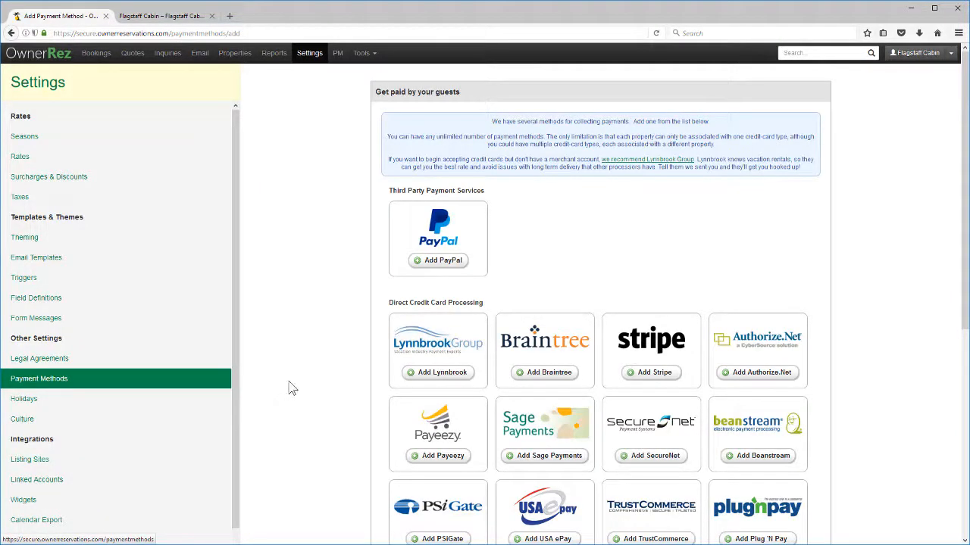
scroll(437, 355, down, 3)
scroll(437, 355, down, 3)
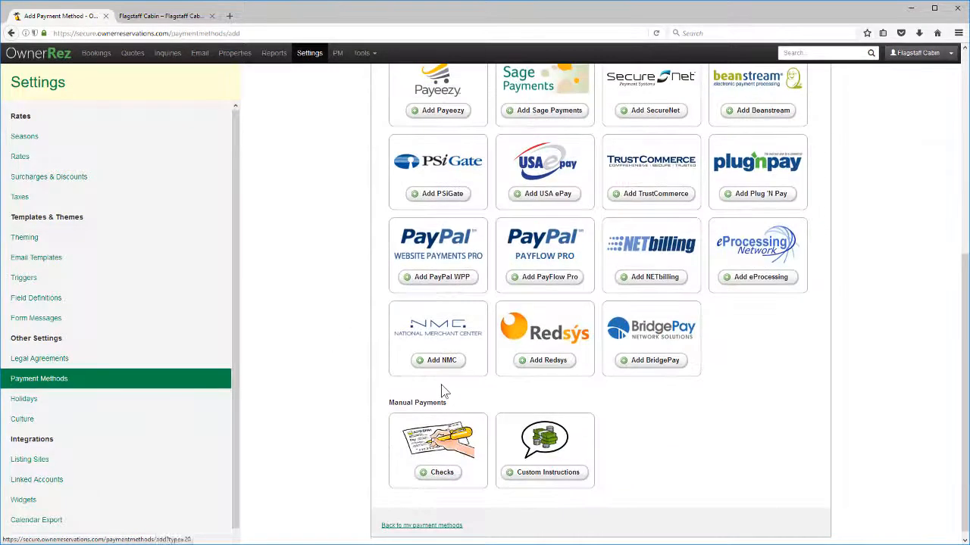
click(429, 481)
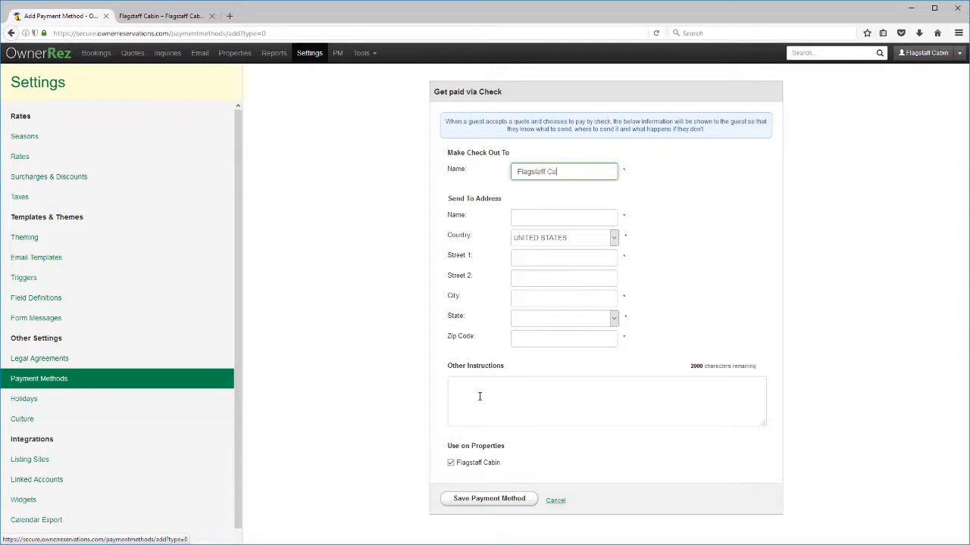
Step: Make checks payable to Flagstaff Cabin with a New York mailing address and save the method
key(Tab)
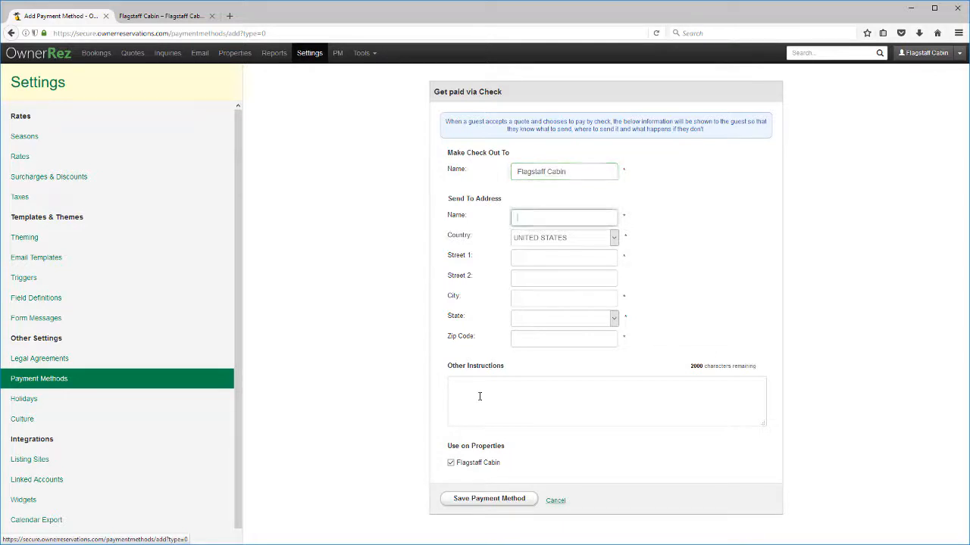
text(Flagstaff Cabin)
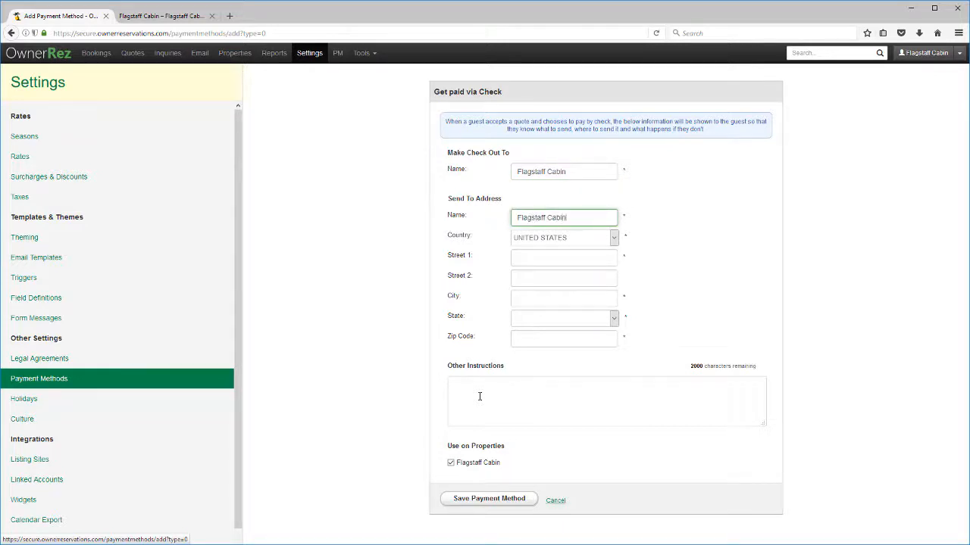
key(Tab)
key(Tab)
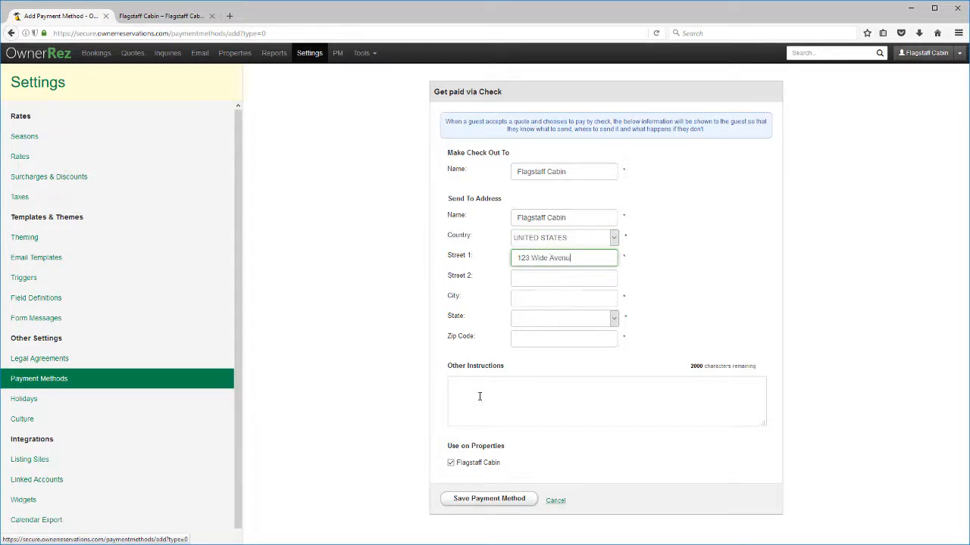
key(Tab)
key(Tab)
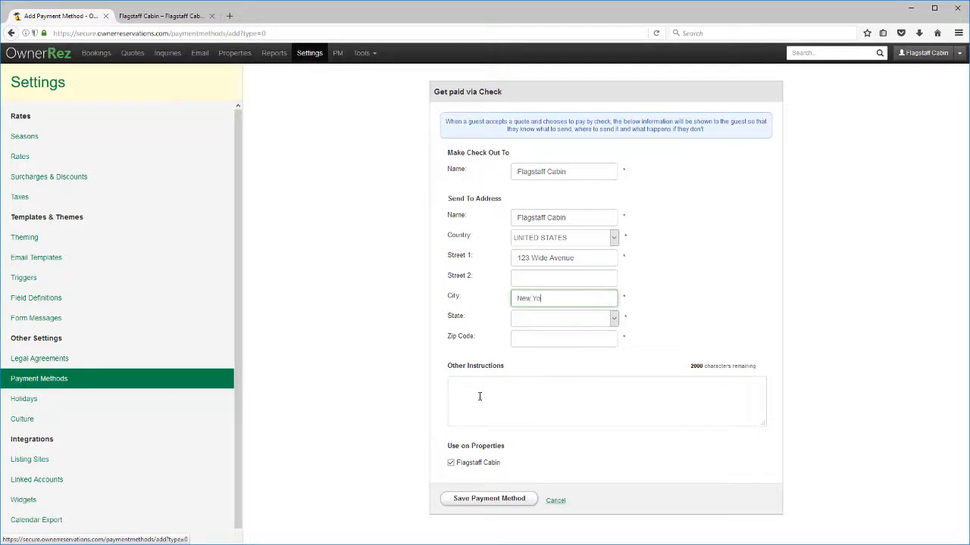
key(Tab)
text(new)
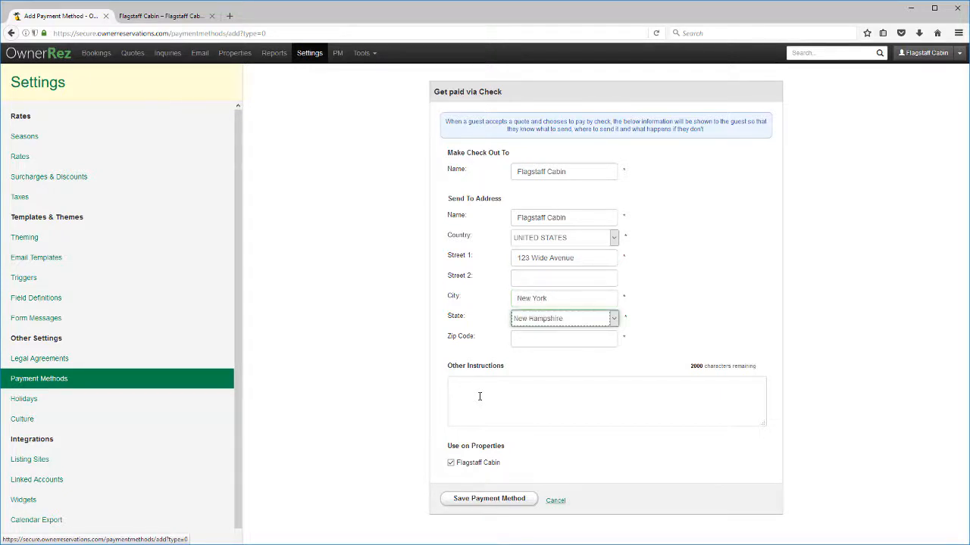
text( y)
key(Tab)
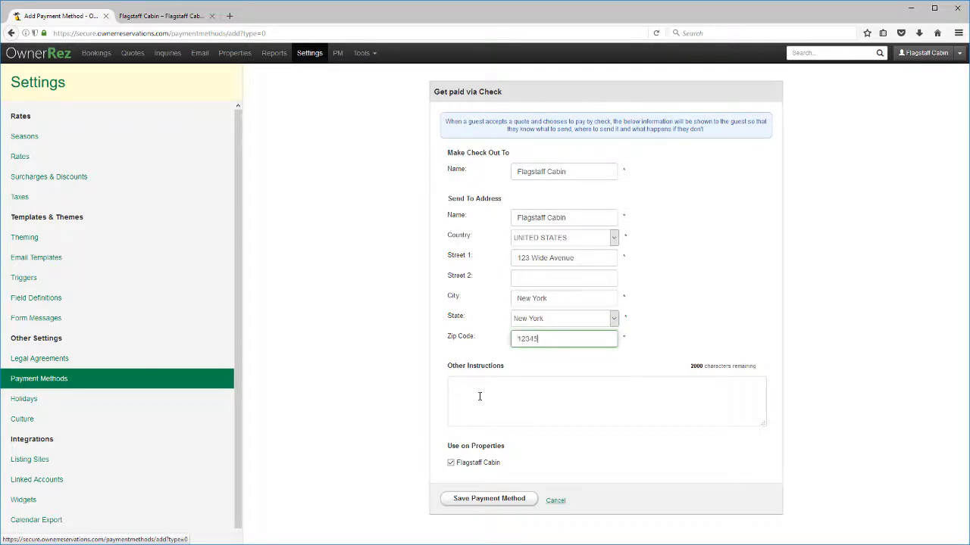
click(463, 501)
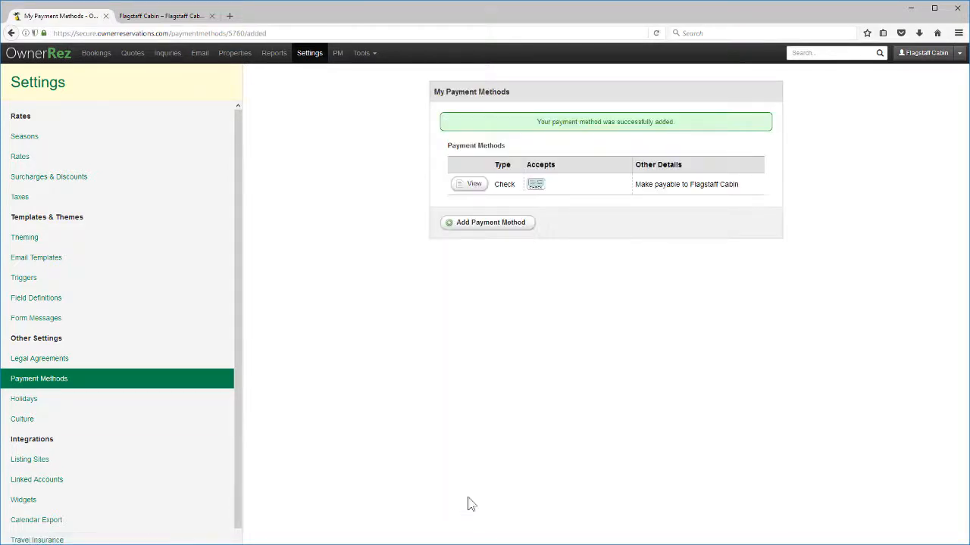
Step: Open Flagstaff Cabin's booking rules for editing
click(235, 54)
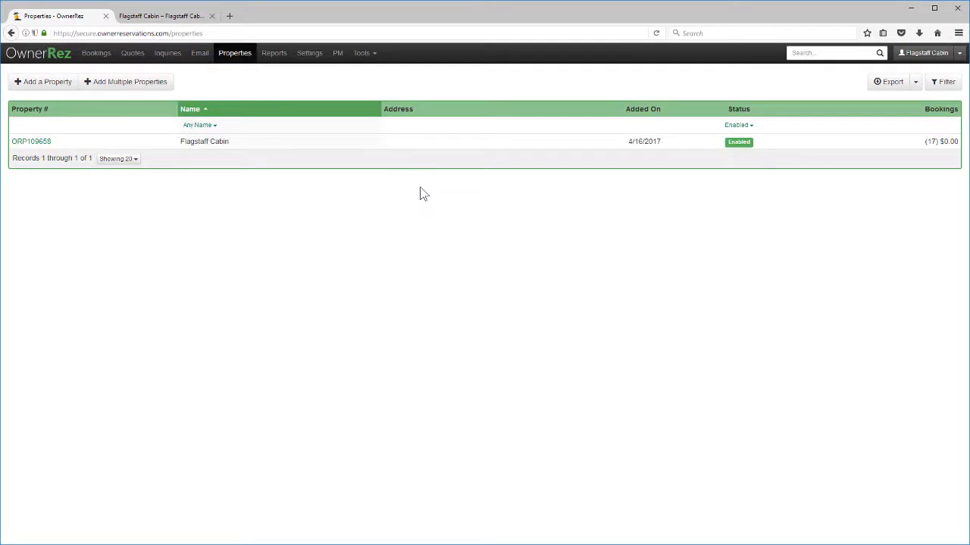
click(349, 146)
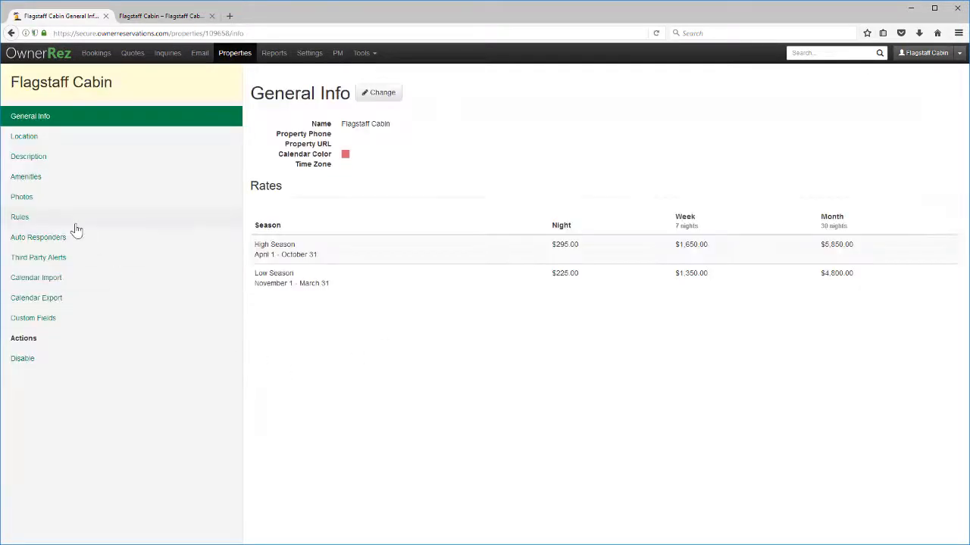
click(68, 220)
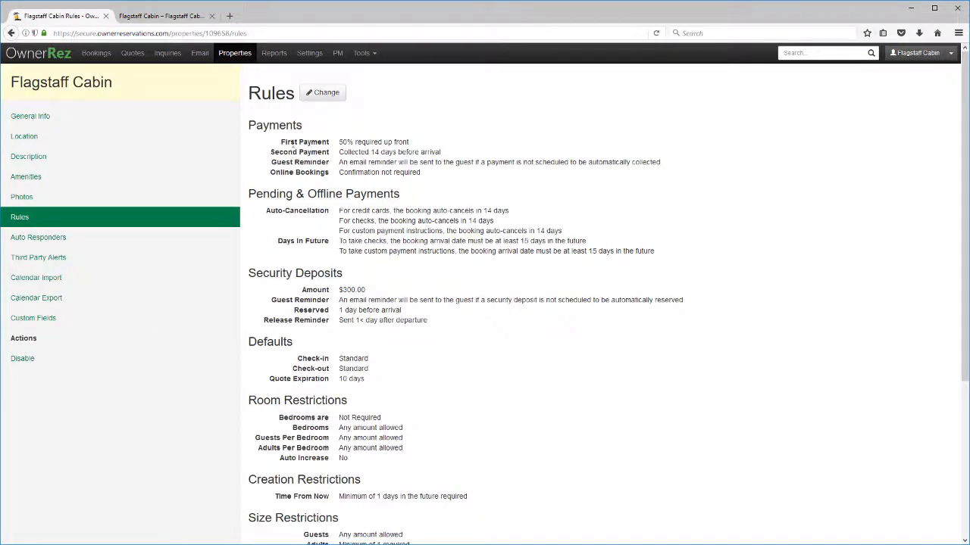
click(322, 93)
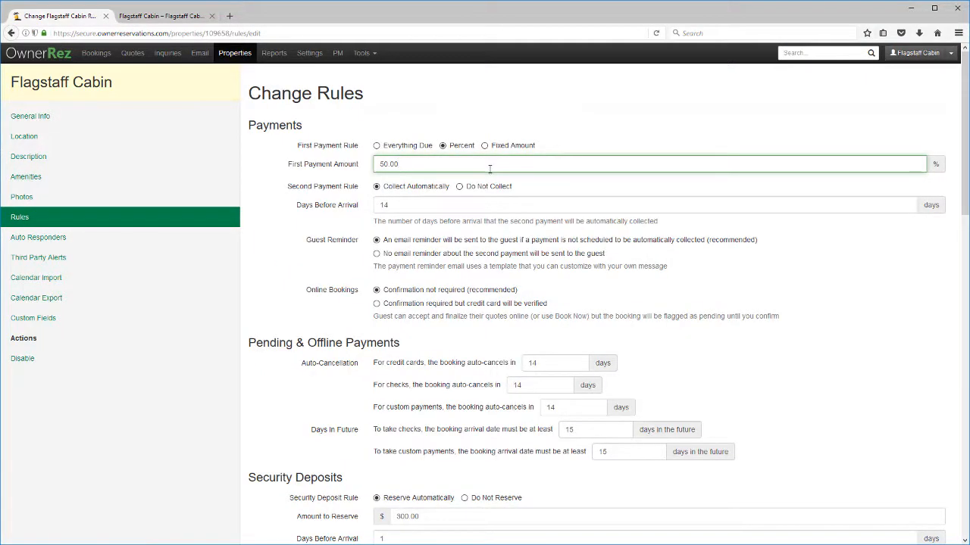
scroll(565, 160, down, 5)
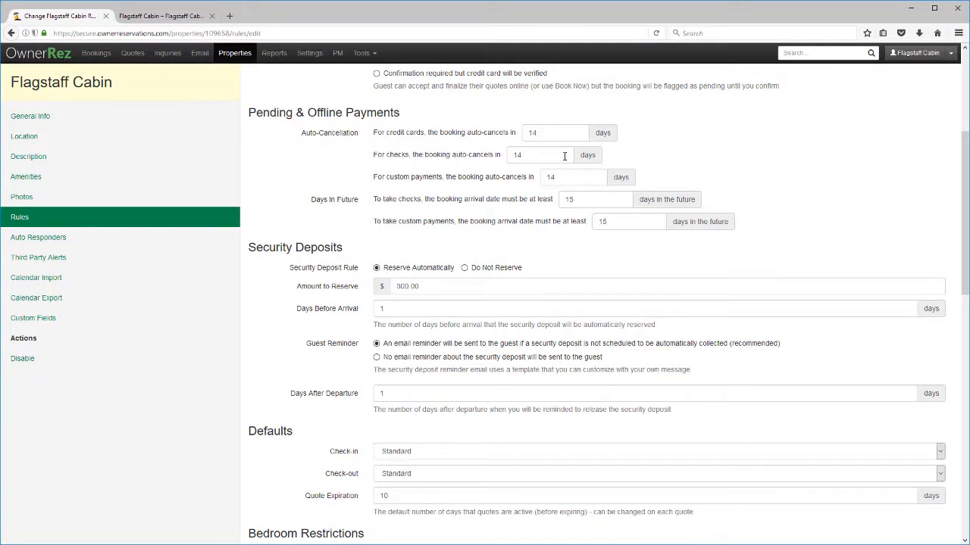
scroll(564, 156, down, 4)
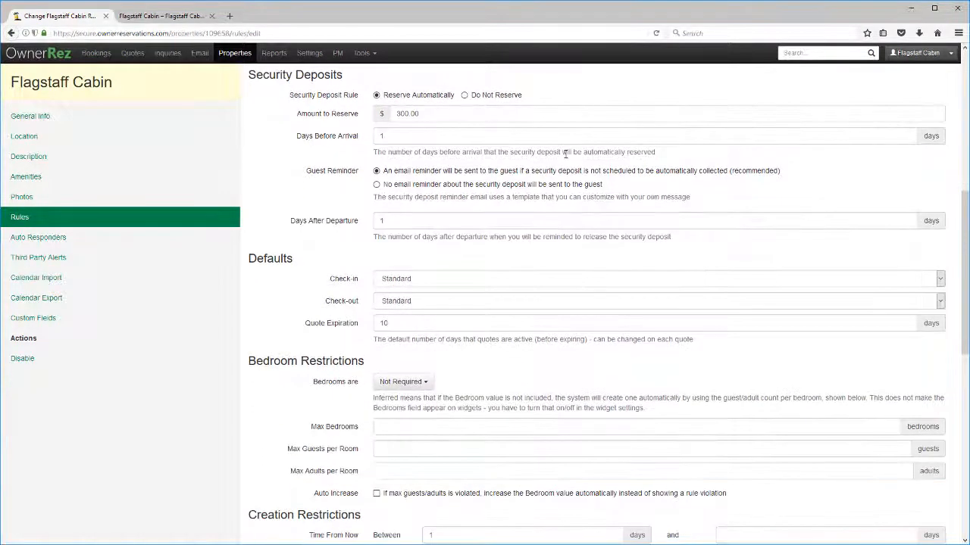
scroll(565, 154, down, 7)
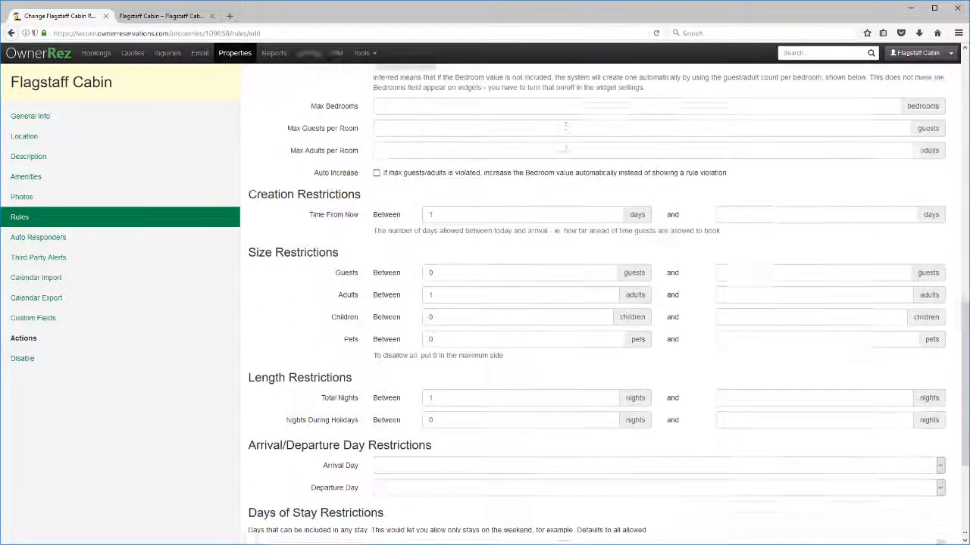
scroll(567, 144, down, 2)
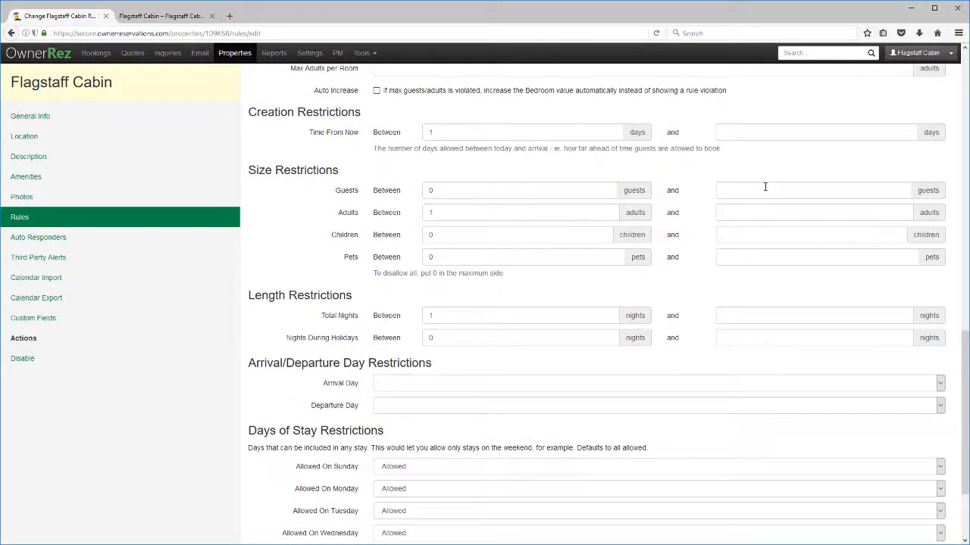
Step: Set maximum guests and adults to 8 and minimum total nights to 2, then save
click(769, 214)
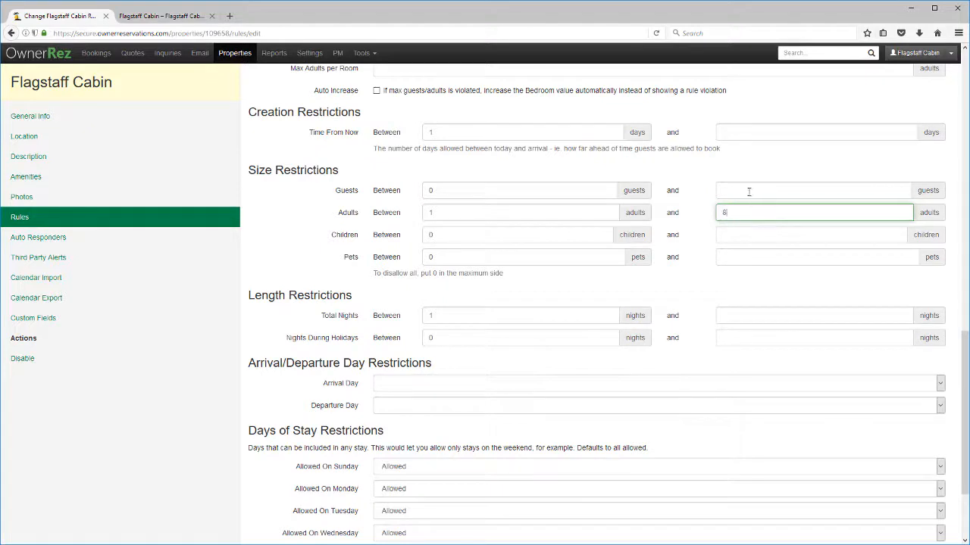
click(748, 191)
text(8)
click(329, 277)
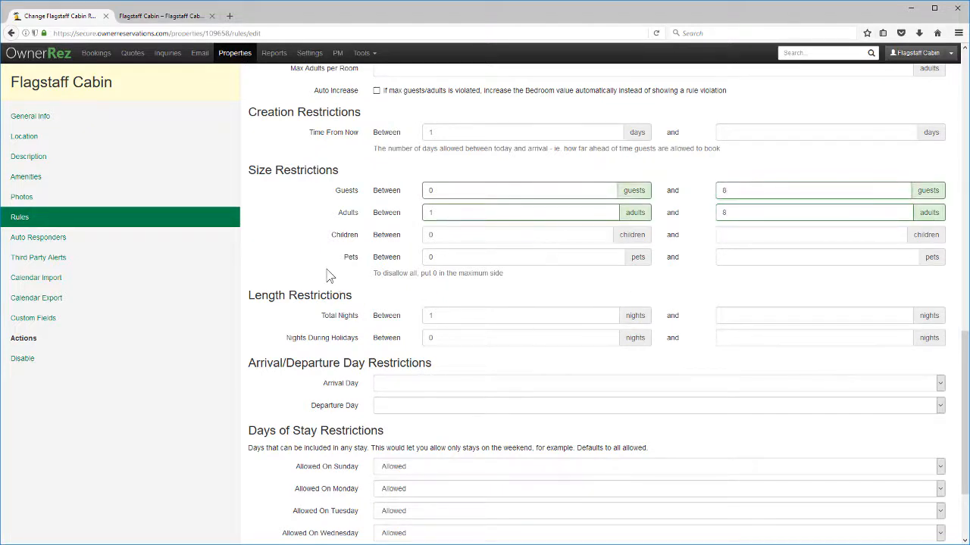
drag(449, 317, 382, 313)
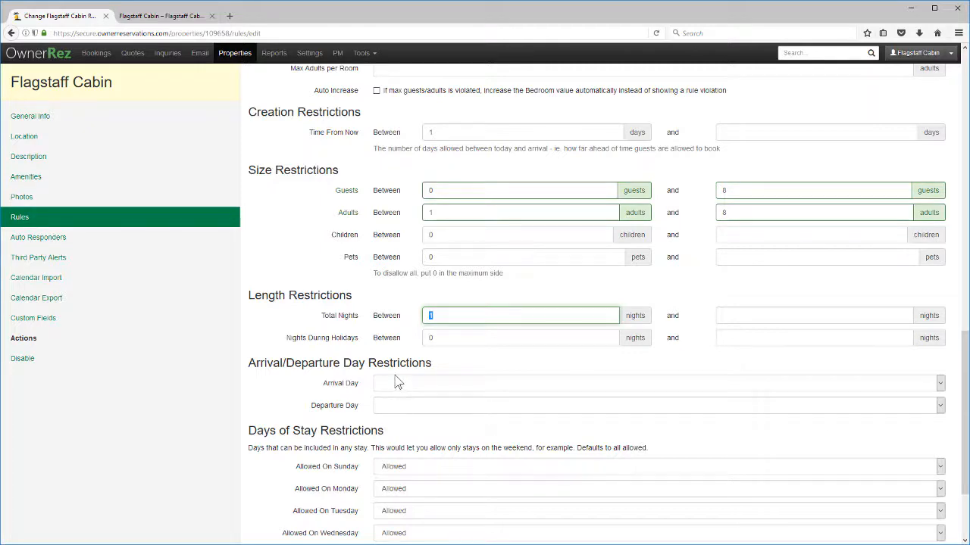
text(2)
scroll(360, 331, down, 3)
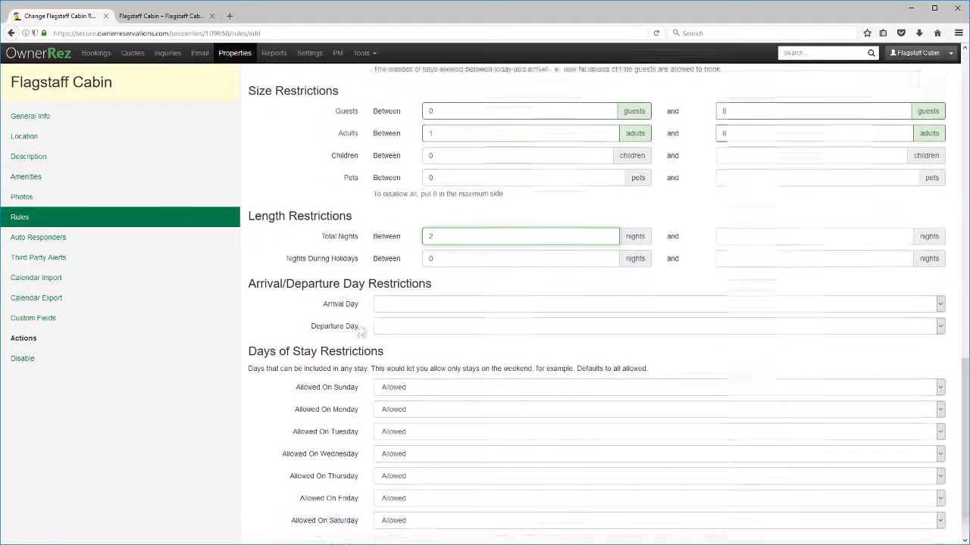
click(273, 516)
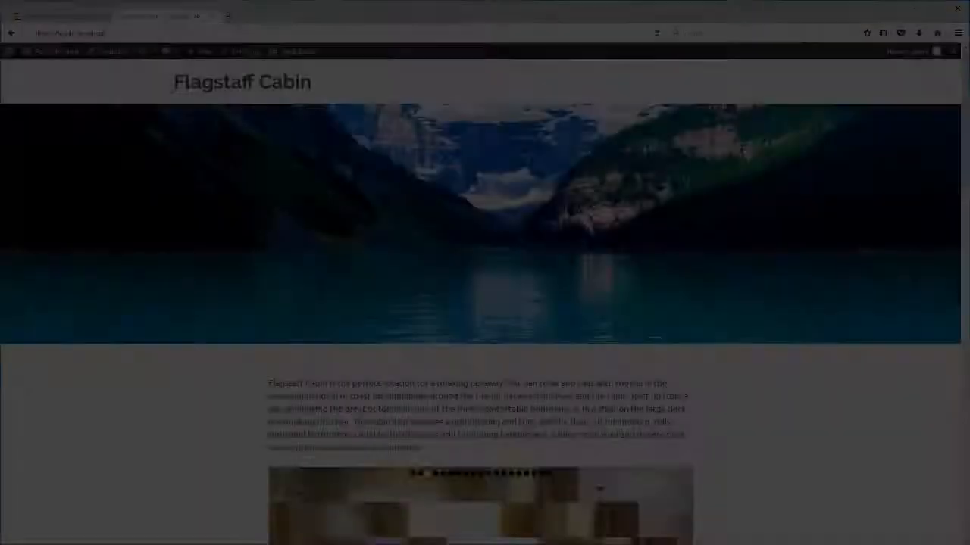
Step: Choose May 18 to May 22, 2017 as the stay dates and 4 adults
scroll(802, 402, down, 5)
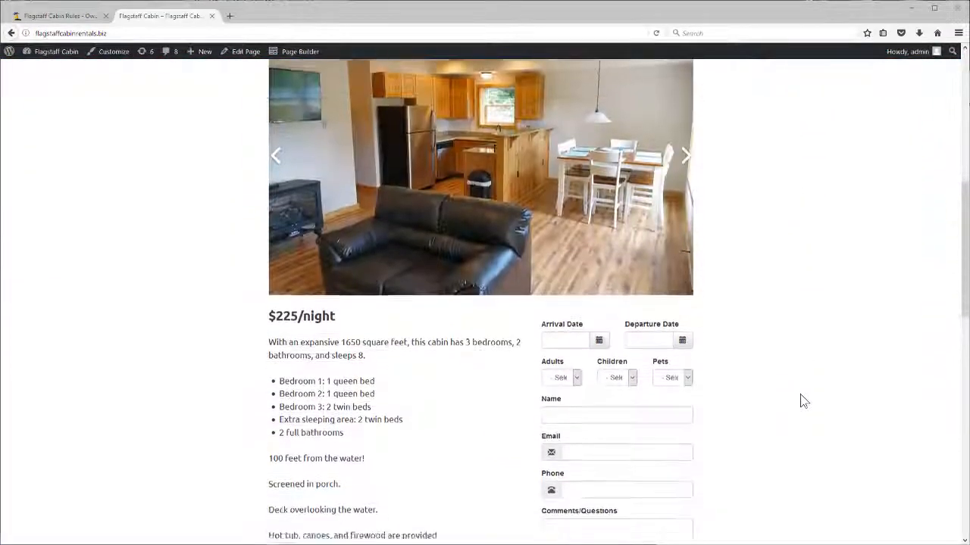
scroll(802, 402, down, 2)
click(598, 216)
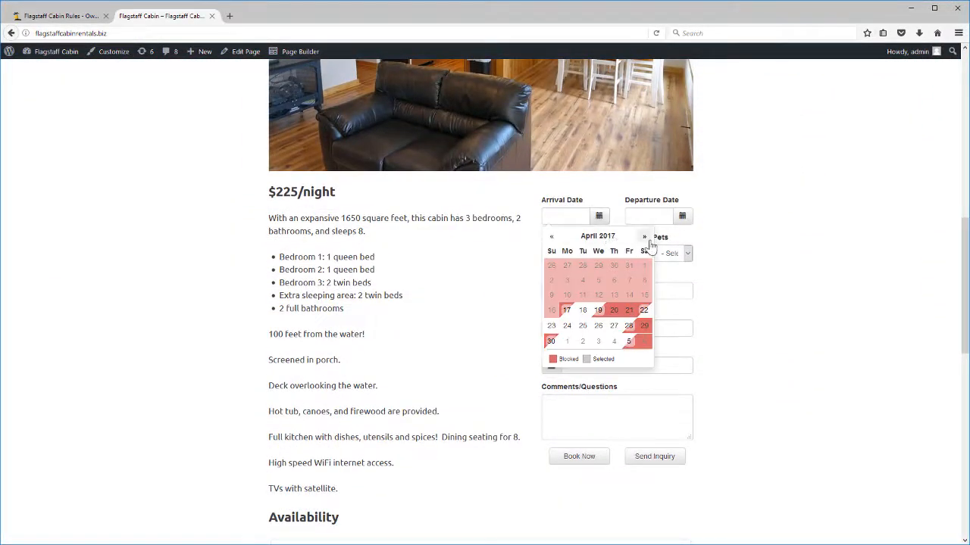
click(646, 241)
click(613, 300)
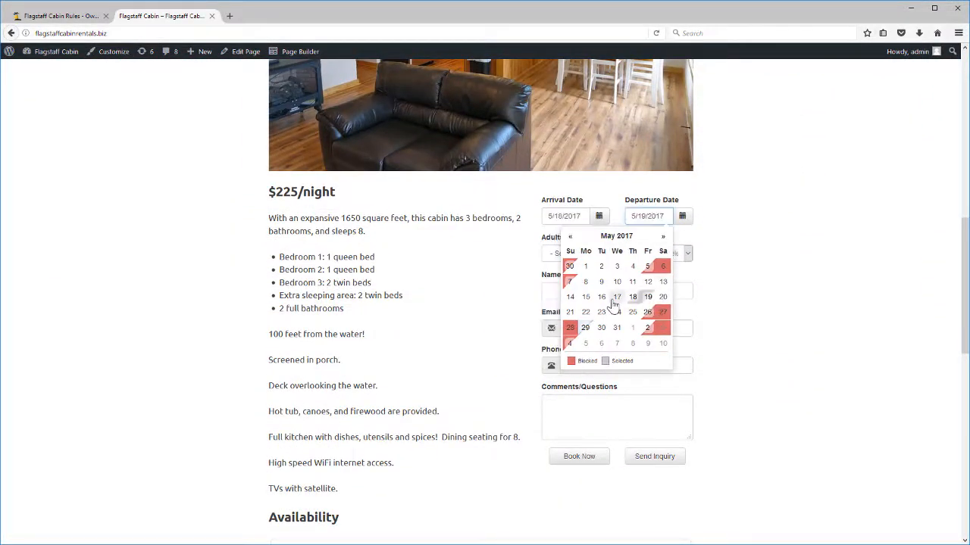
click(586, 311)
click(567, 256)
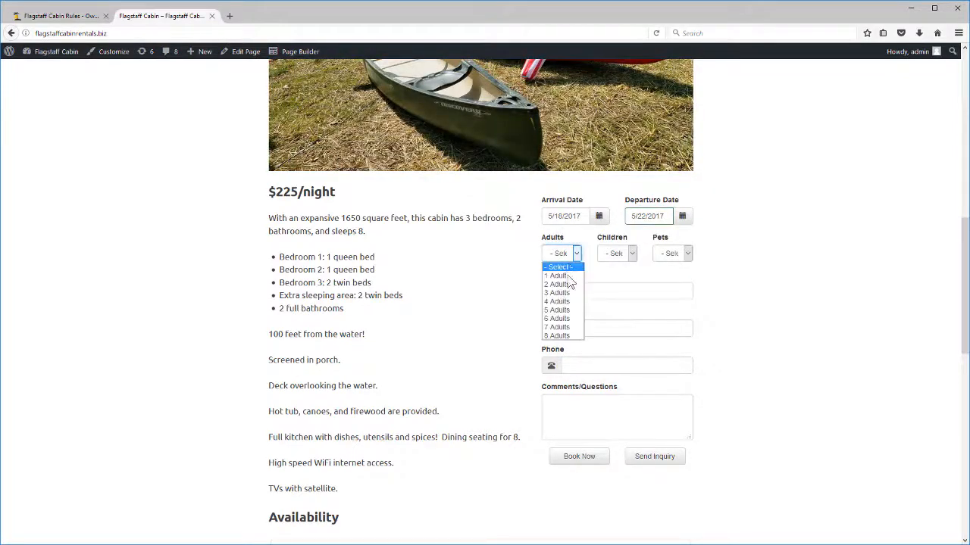
click(559, 302)
Step: Enter the guest's full name and e-mail address, then request the booking
click(584, 347)
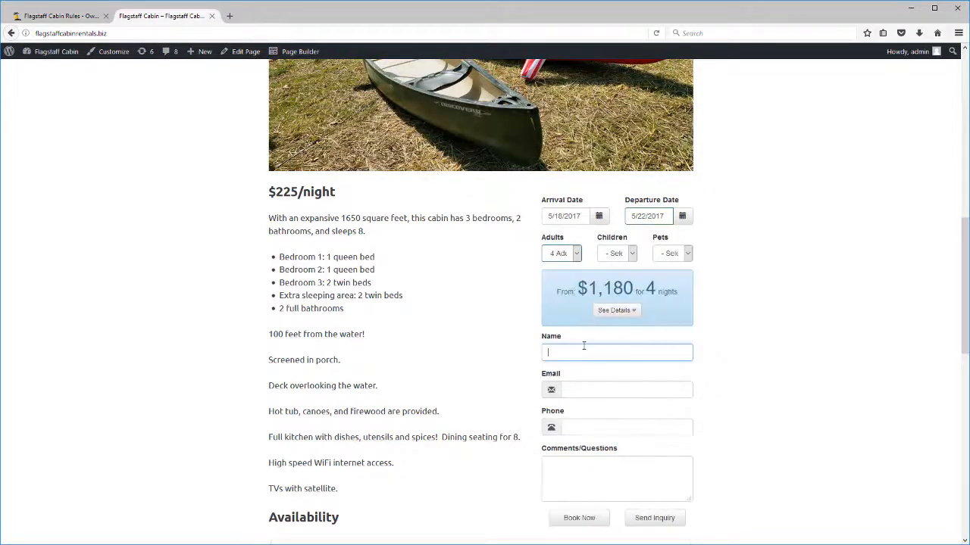
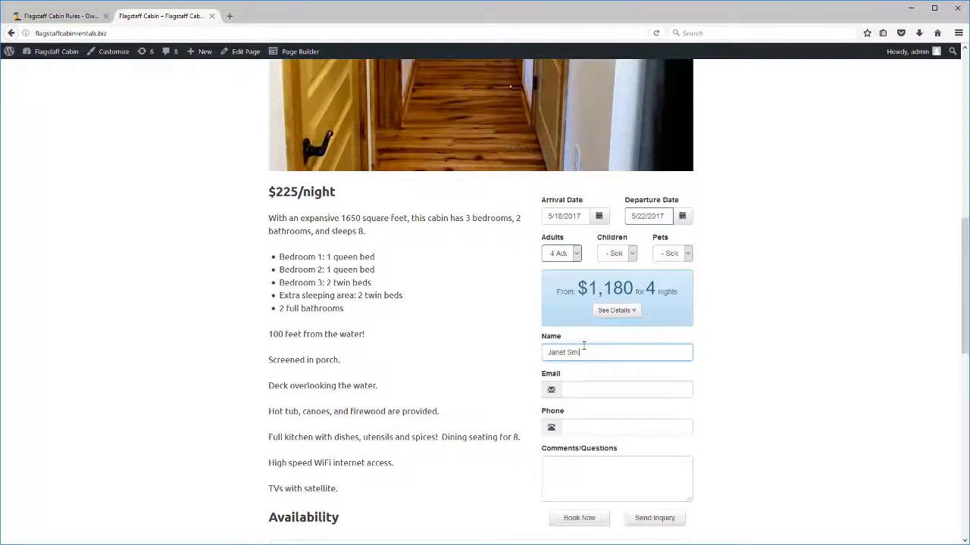
key(Tab)
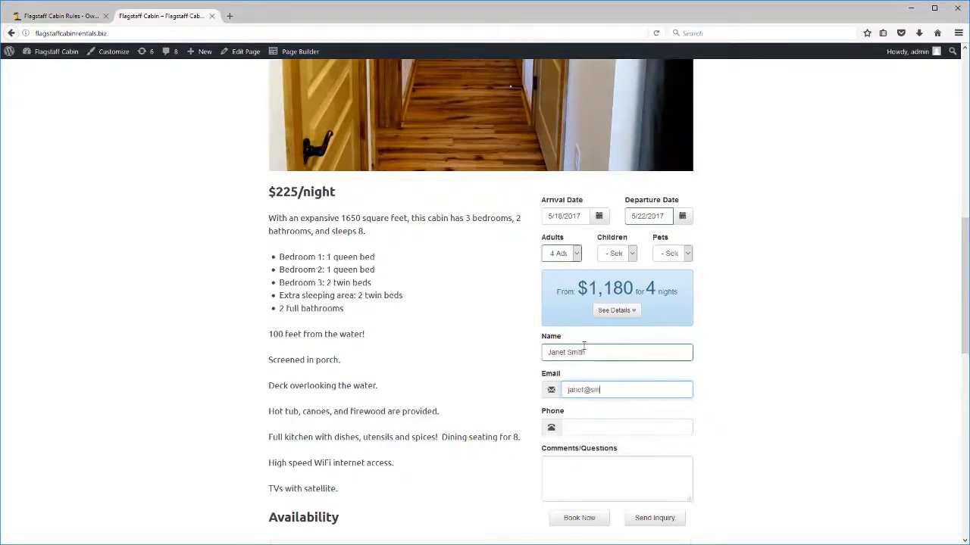
click(569, 519)
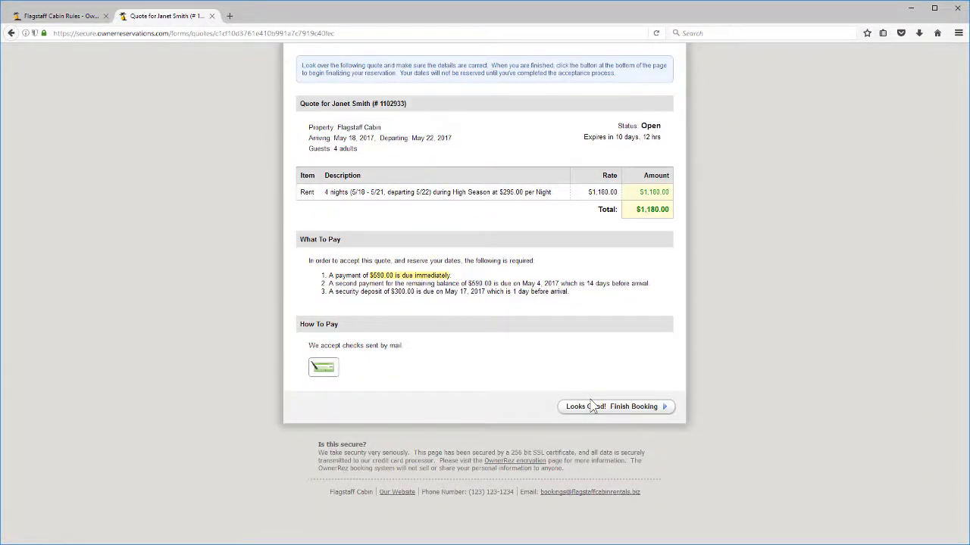
Step: Accept the quote and enter the guest's home phone and street address
click(596, 410)
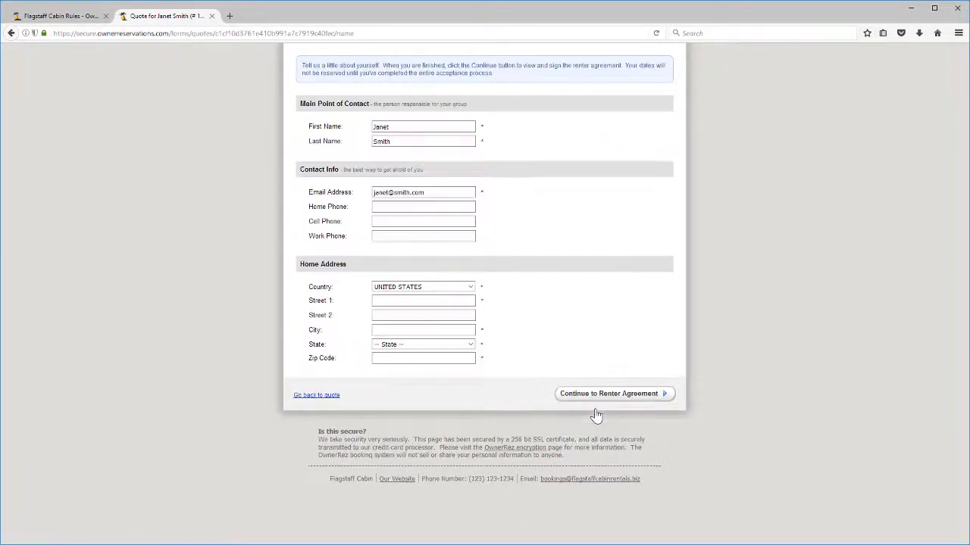
click(396, 206)
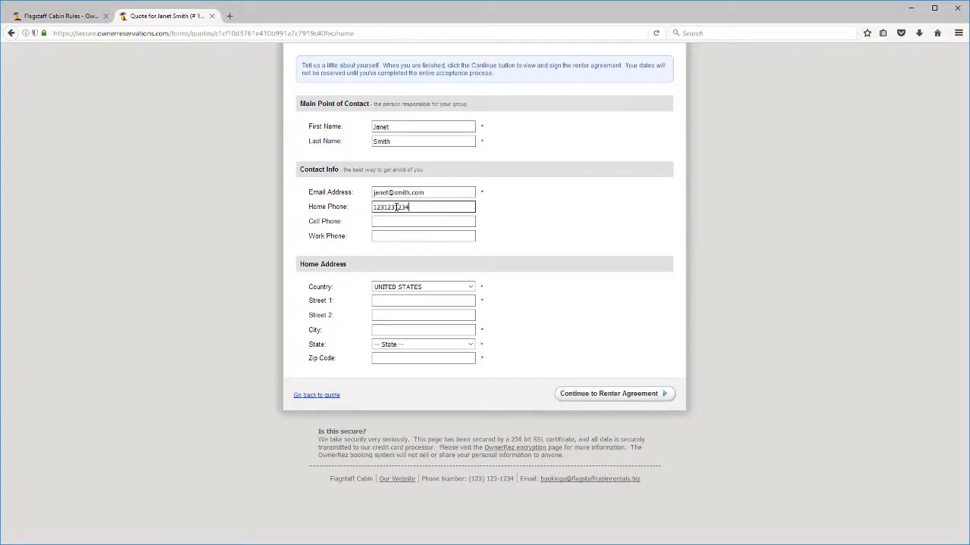
key(Tab)
key(Tab)
key(Tab)
key(Tab)
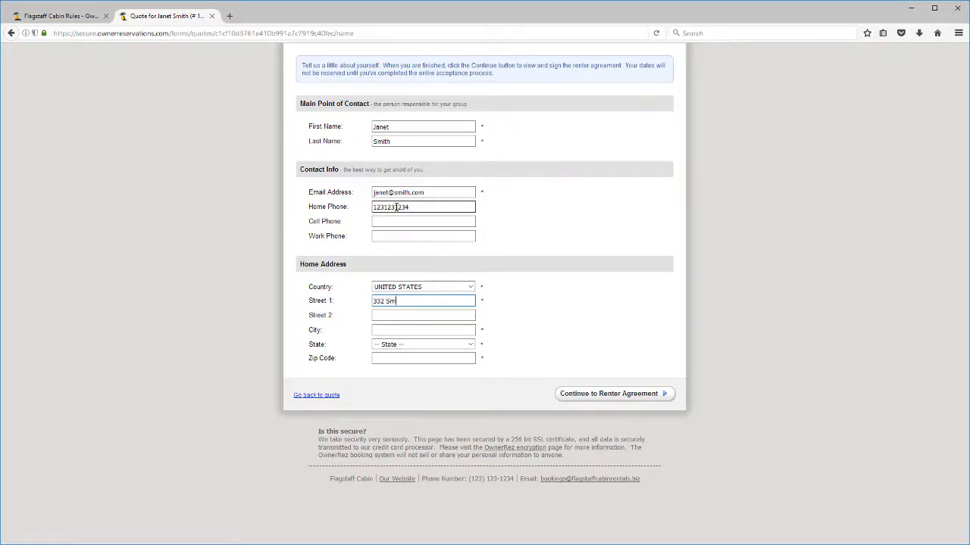
Step: Complete the guest's city, state and zip code, then proceed to the renter agreement
key(Tab)
key(Tab)
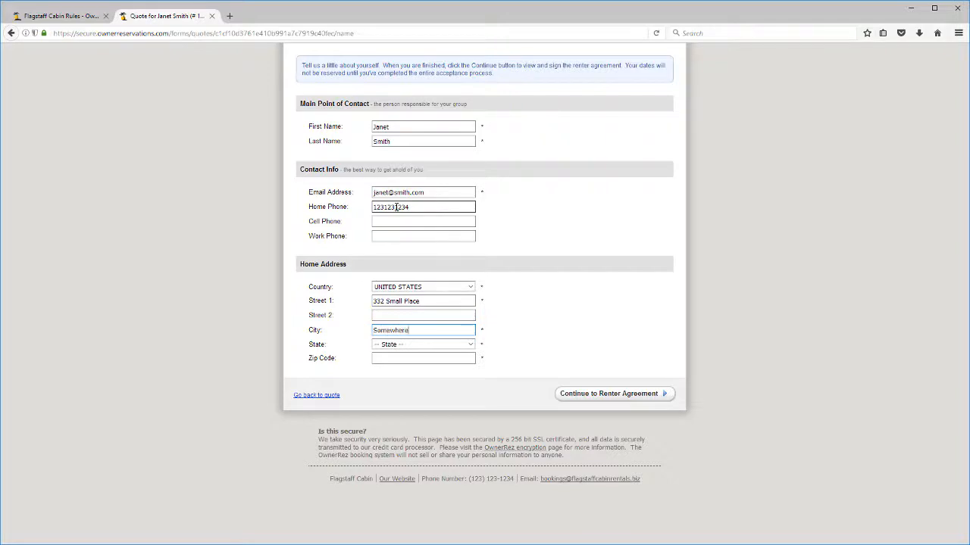
key(Tab)
key(u)
key(Tab)
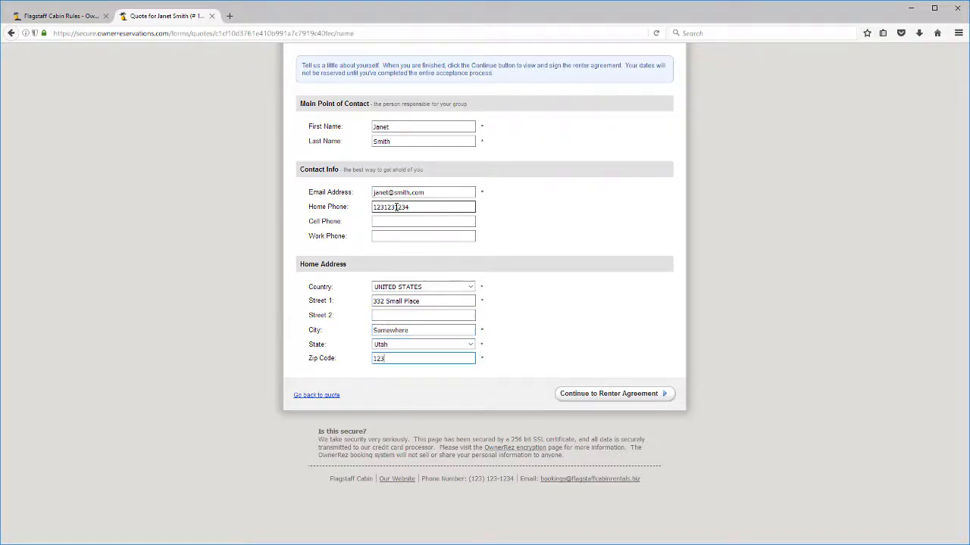
click(588, 394)
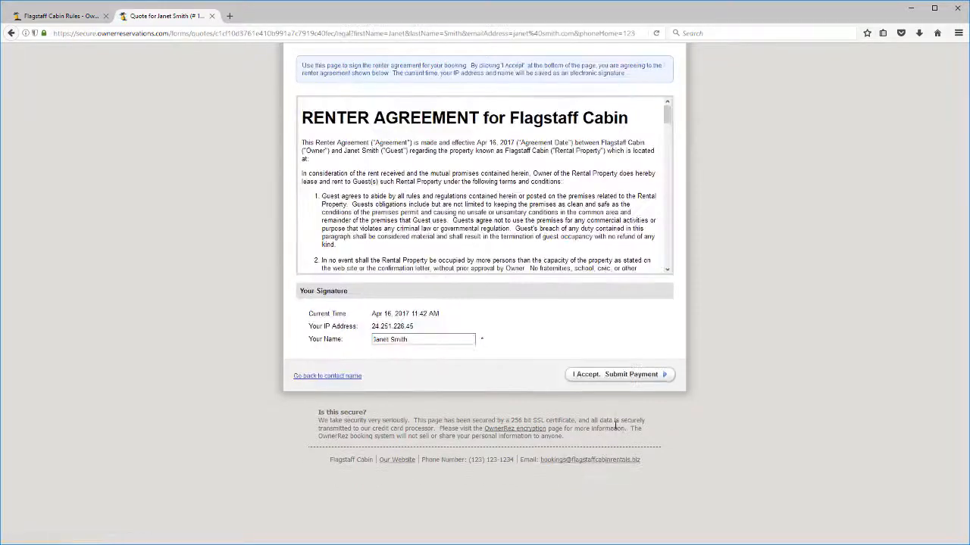
Step: Accept the renter agreement, submit the check payment, and confirm and finalize the booking
click(608, 374)
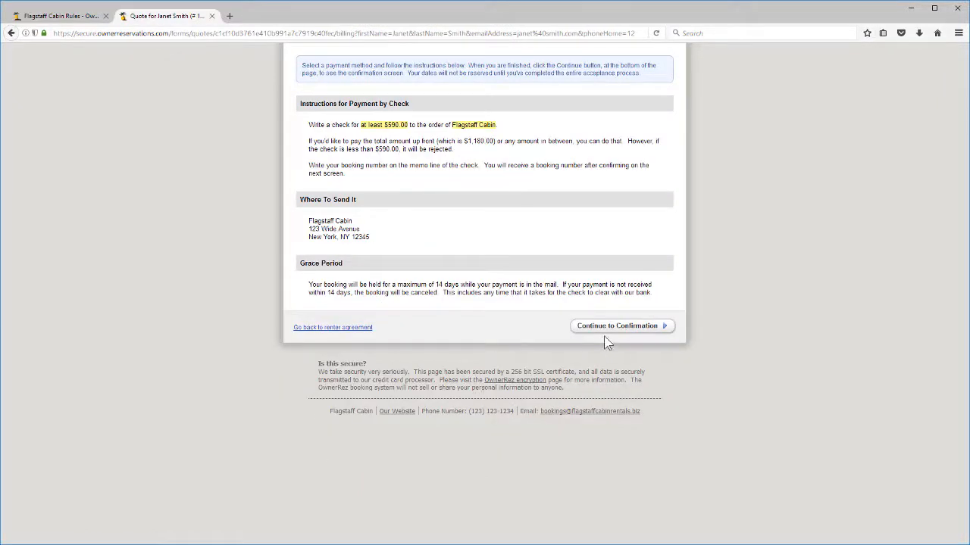
click(609, 327)
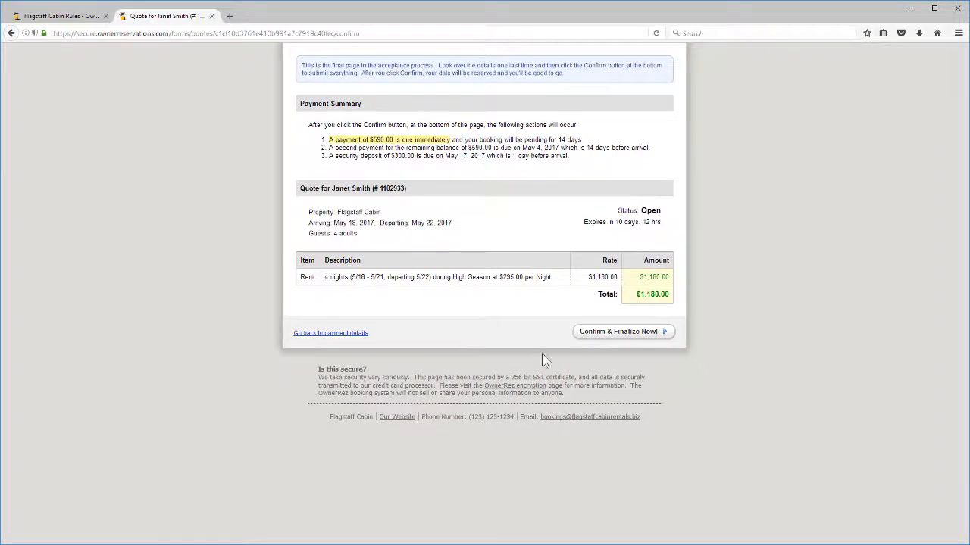
click(606, 338)
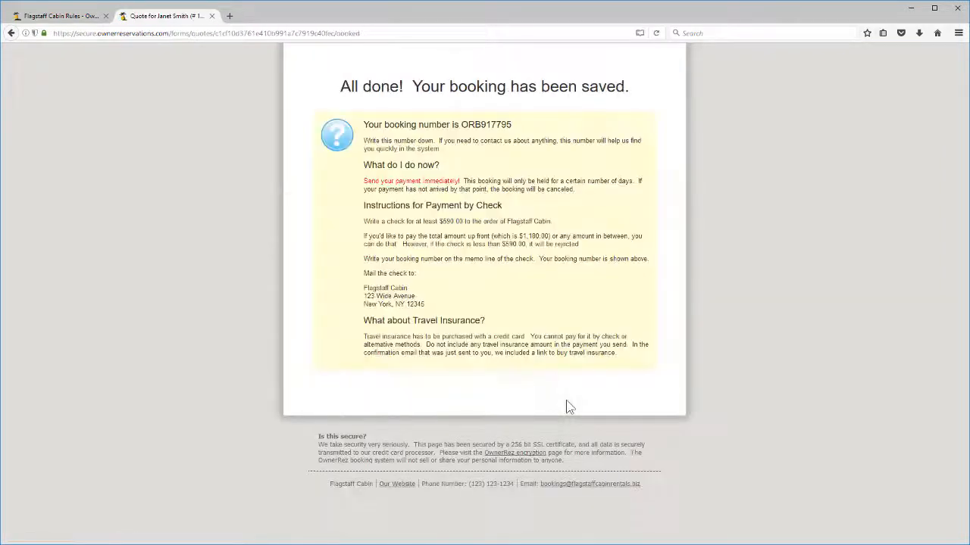